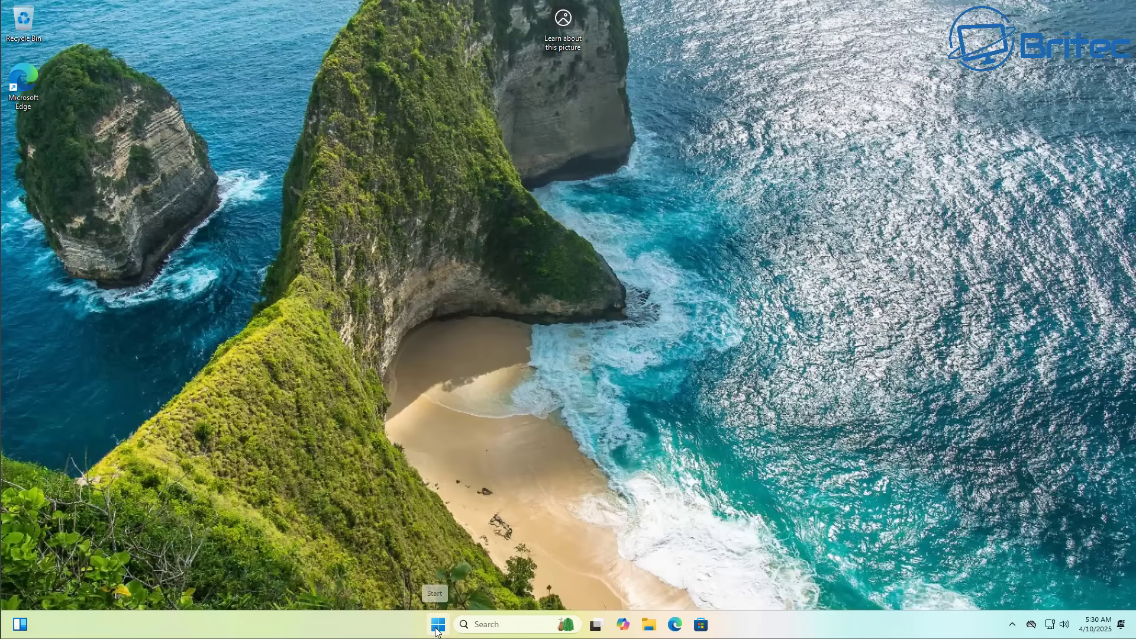
Step: Open the Start menu and scroll through Pinned, Recommended and the category-grouped All section
click(436, 628)
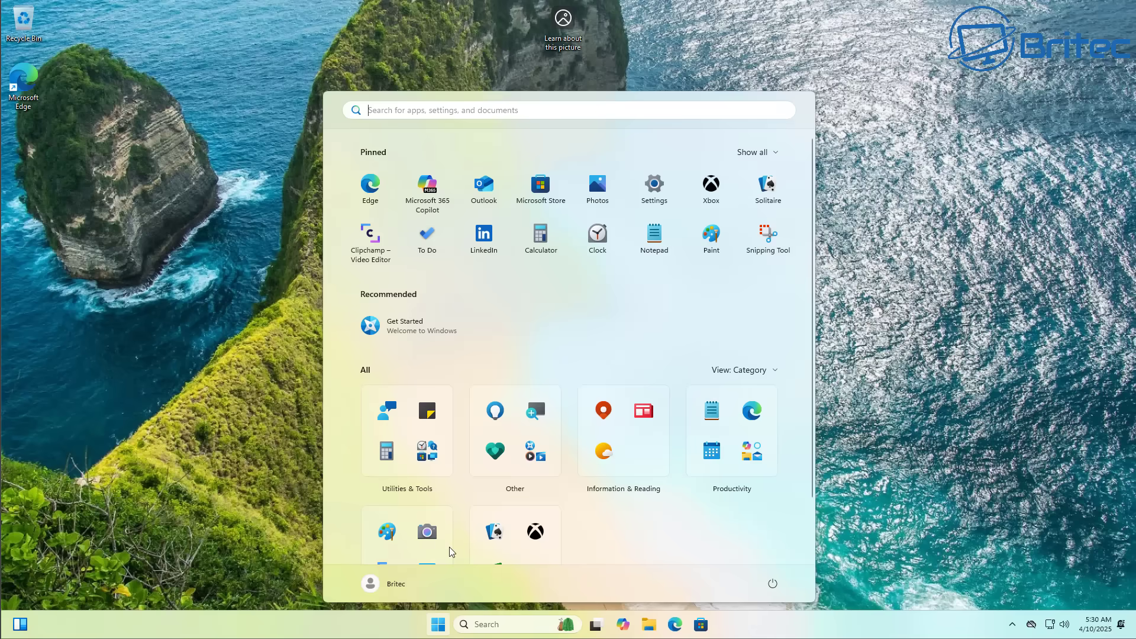
scroll(499, 486, down, 2)
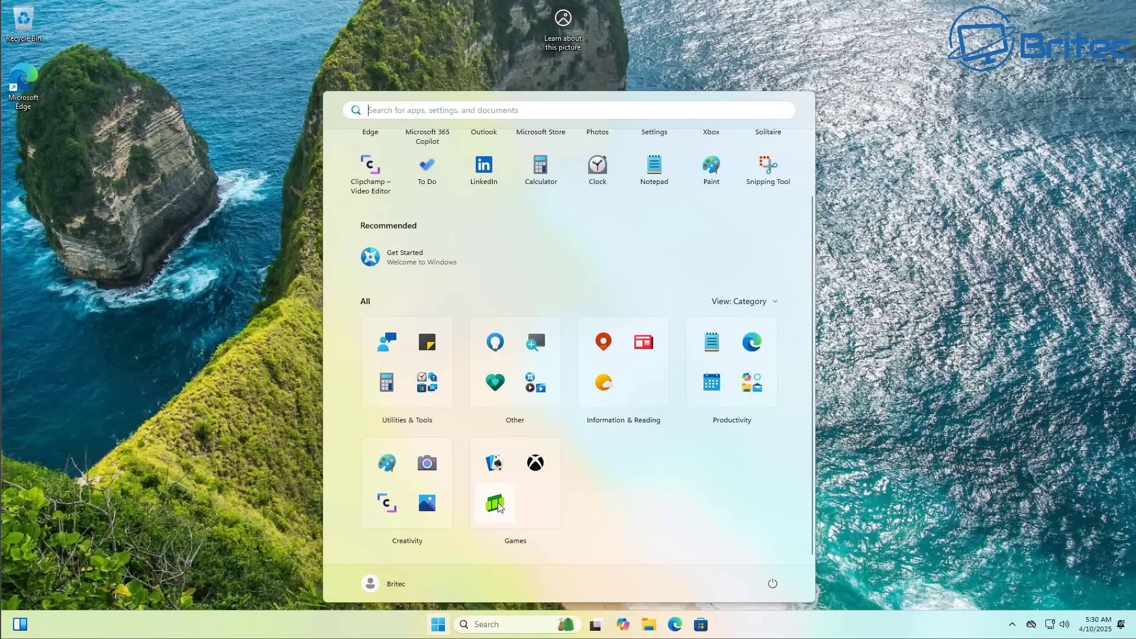
scroll(498, 503, up, 2)
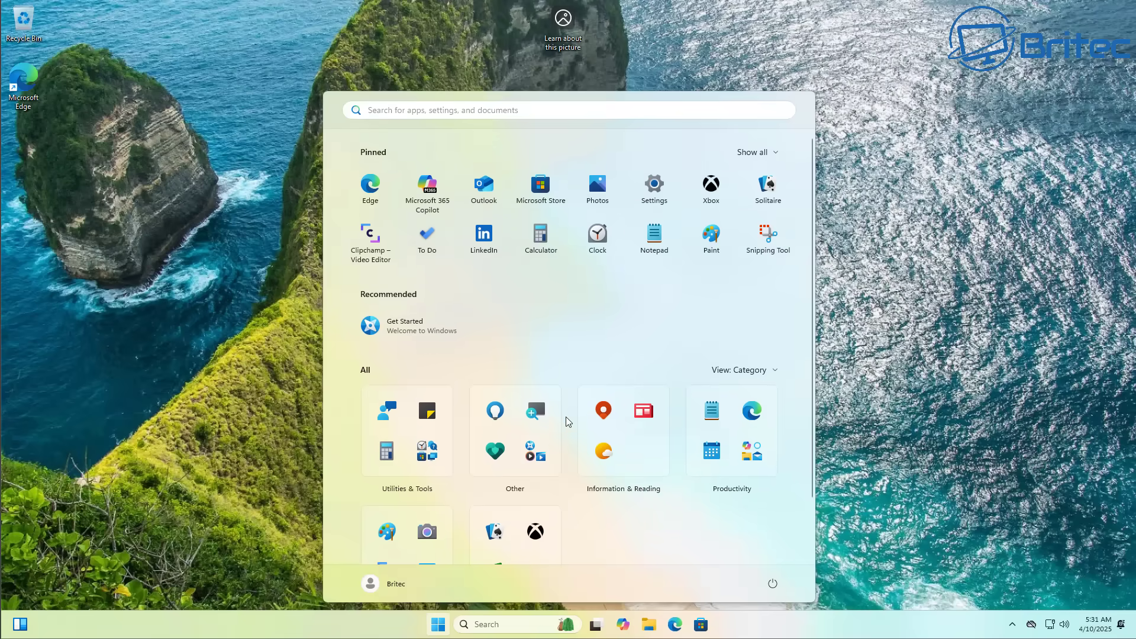
scroll(556, 468, down, 2)
scroll(557, 469, up, 2)
scroll(696, 437, down, 1)
scroll(696, 438, down, 1)
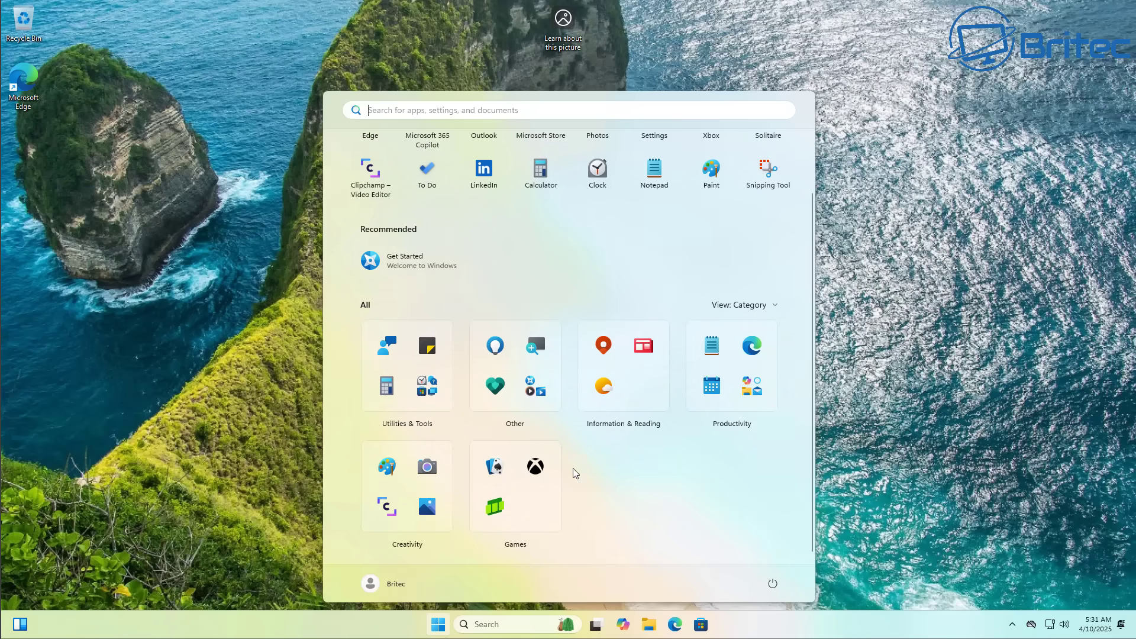
click(407, 431)
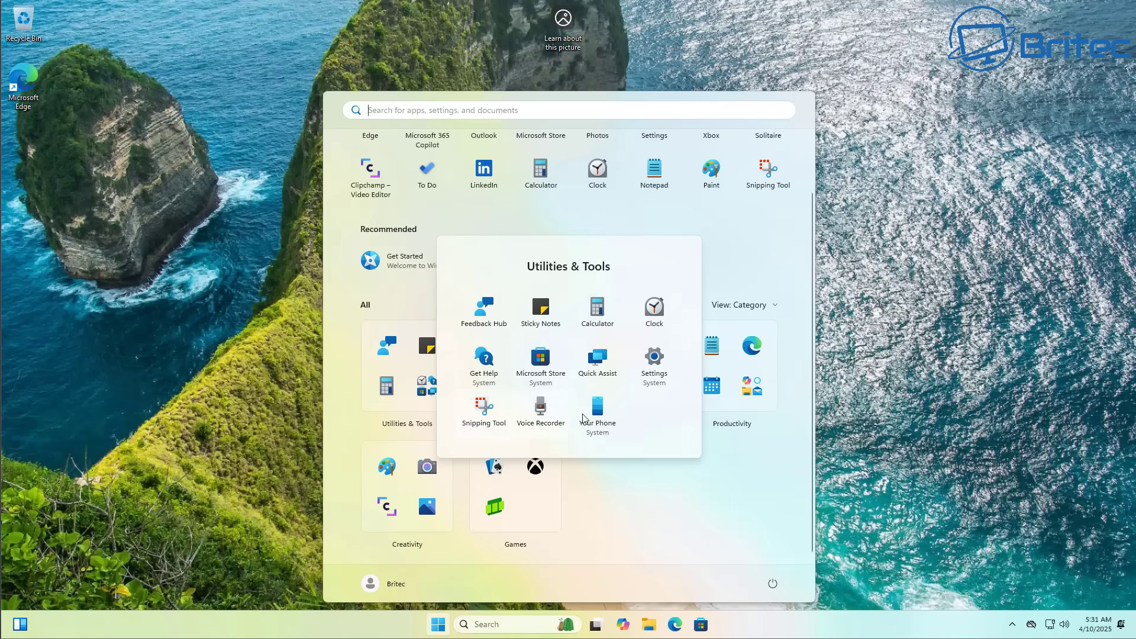
click(654, 499)
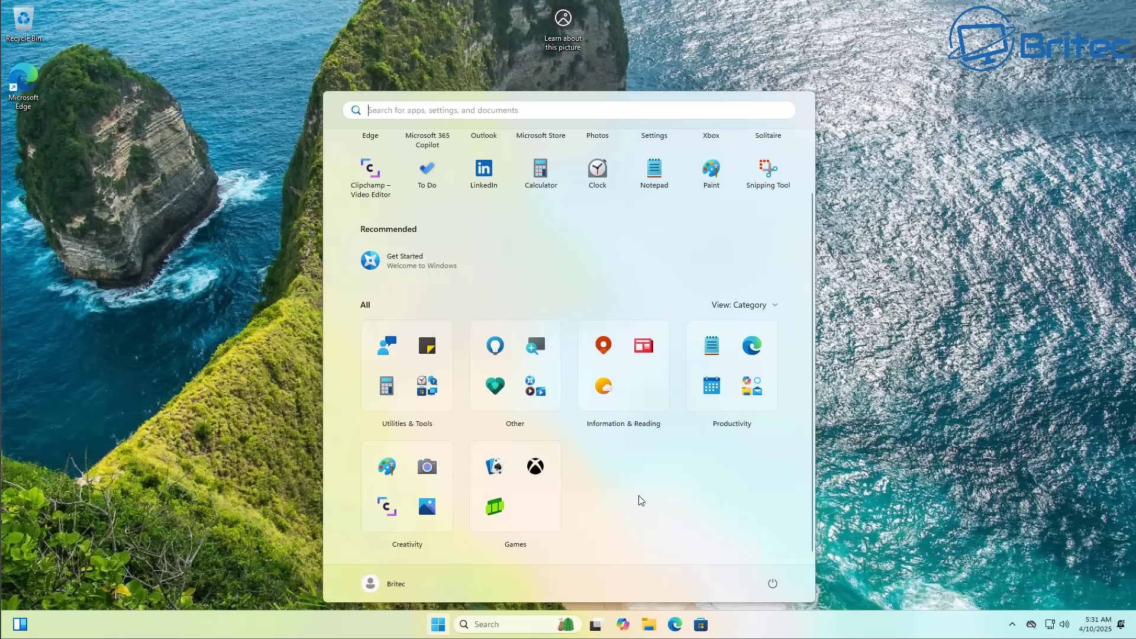
right_click(605, 489)
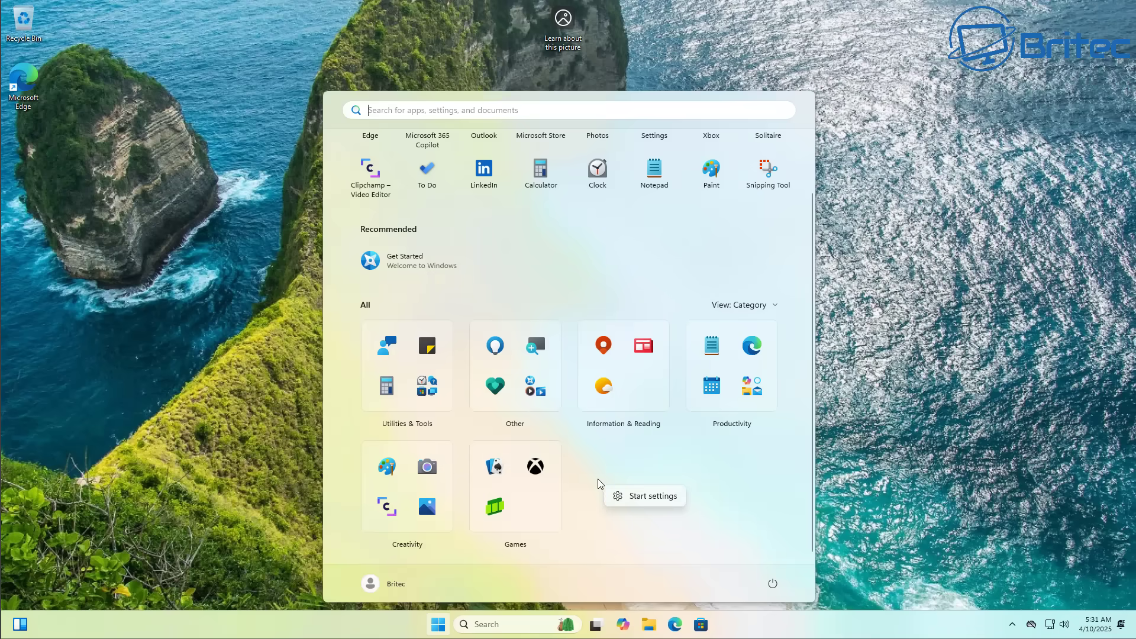
click(597, 482)
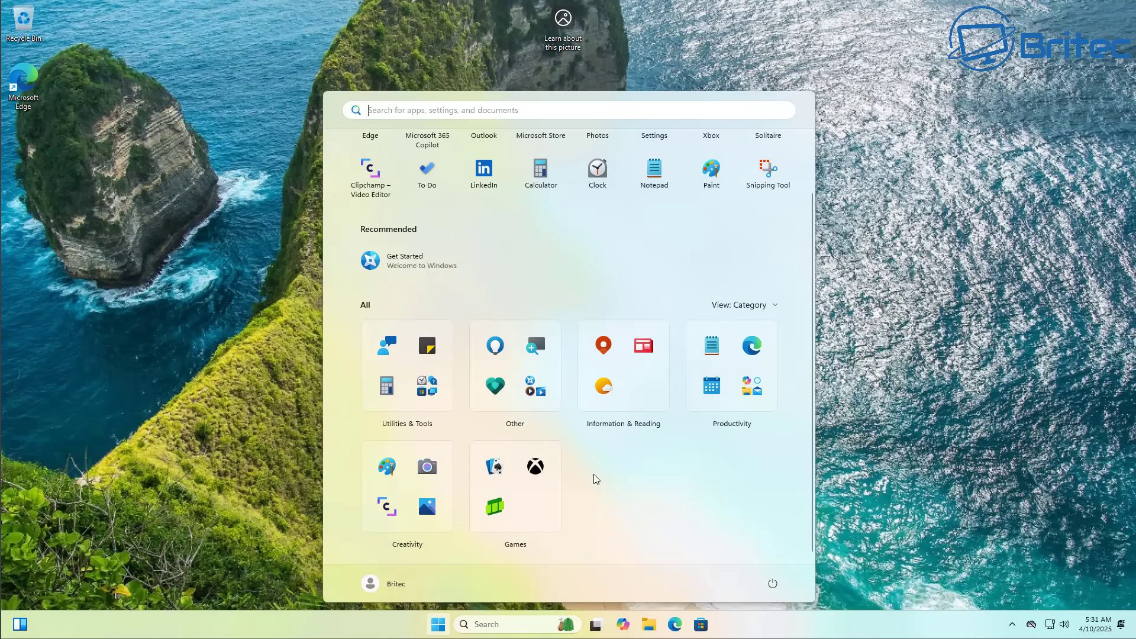
click(631, 430)
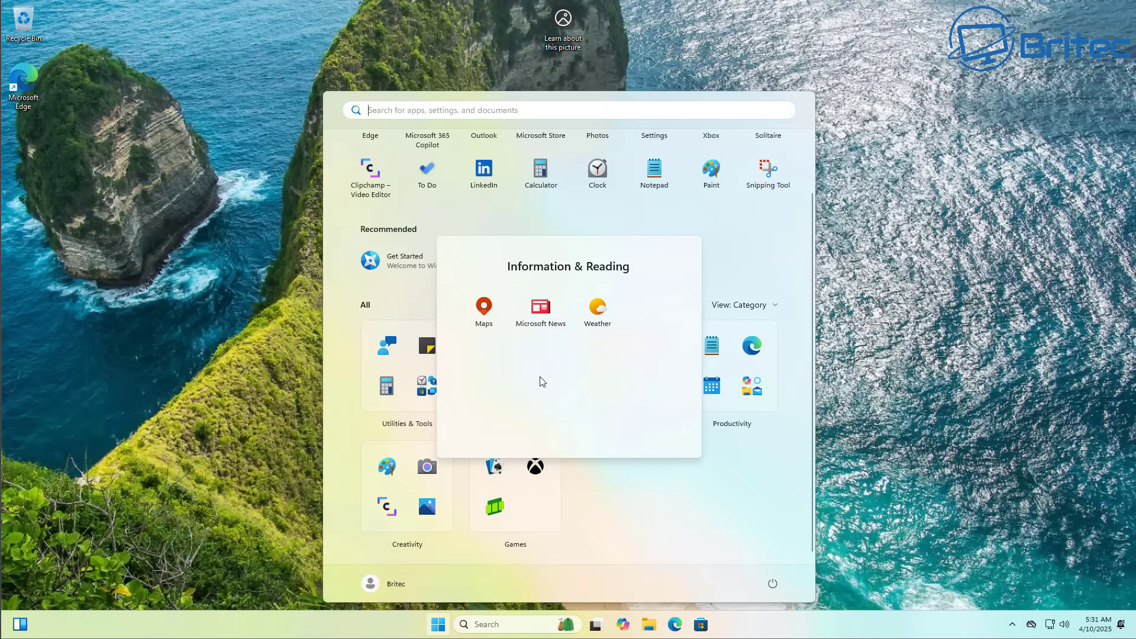
click(621, 519)
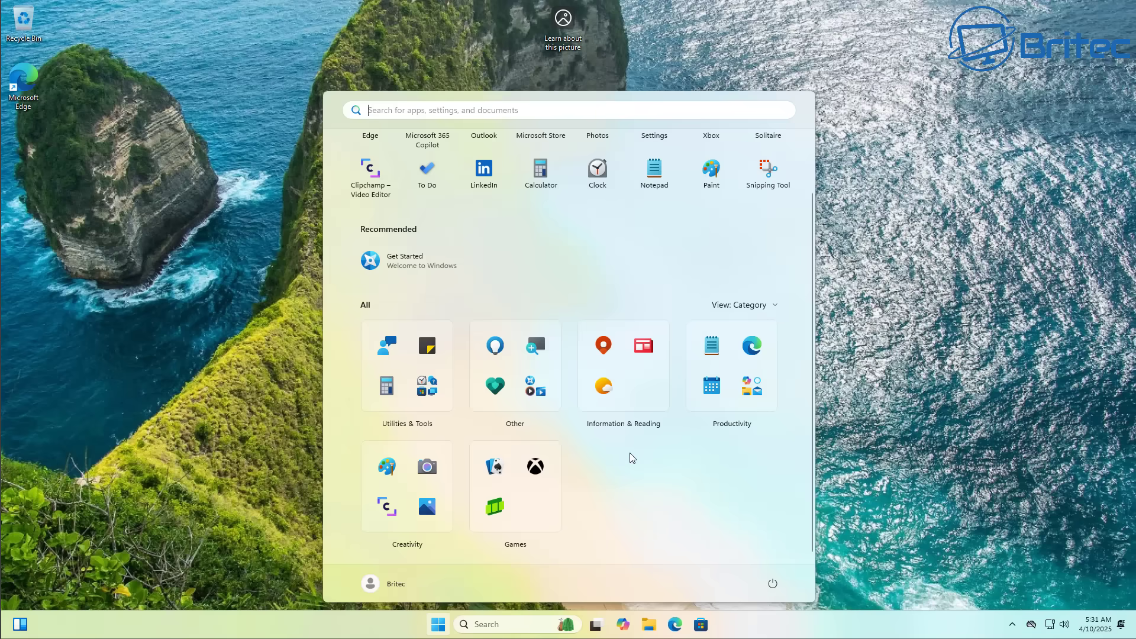
scroll(632, 457, up, 2)
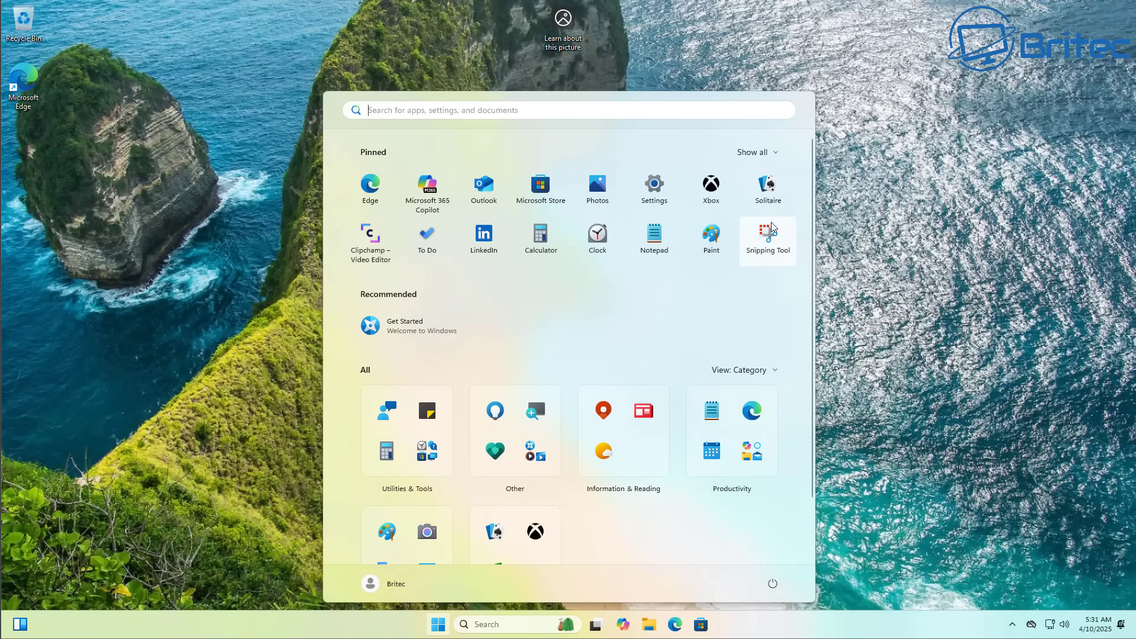
Step: Pin Mail to Start from the Productivity folder
click(735, 497)
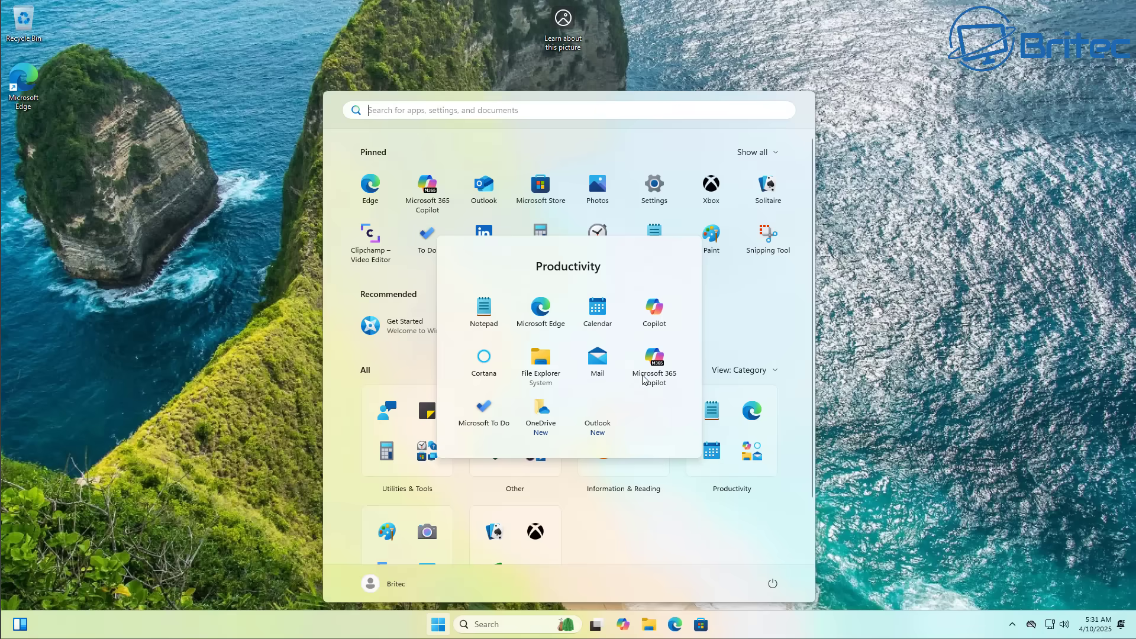
right_click(654, 359)
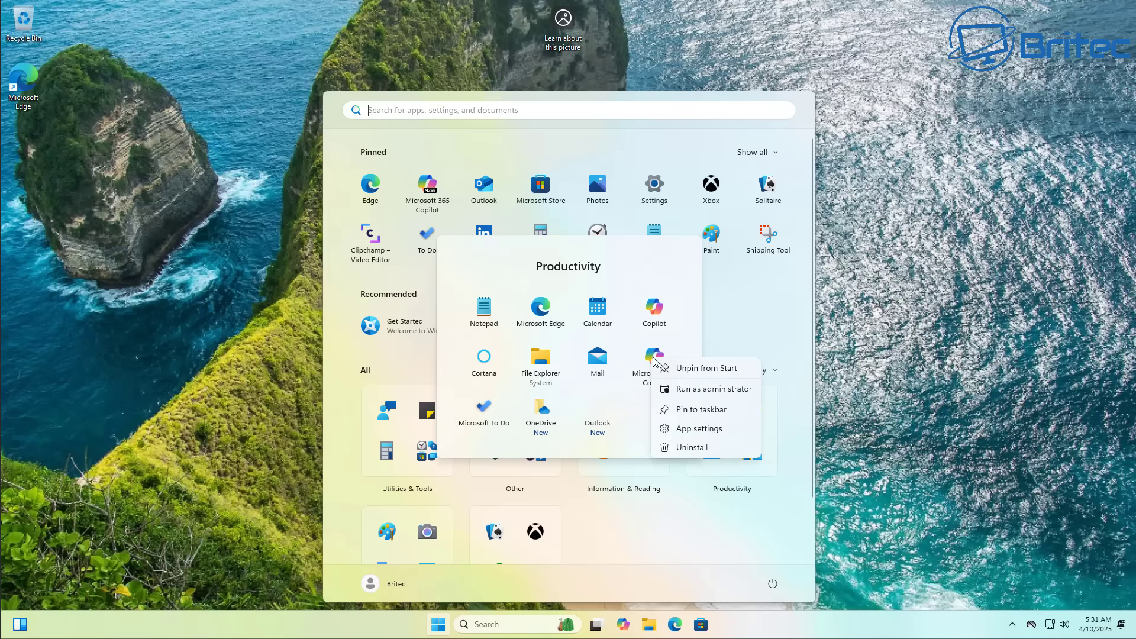
right_click(599, 368)
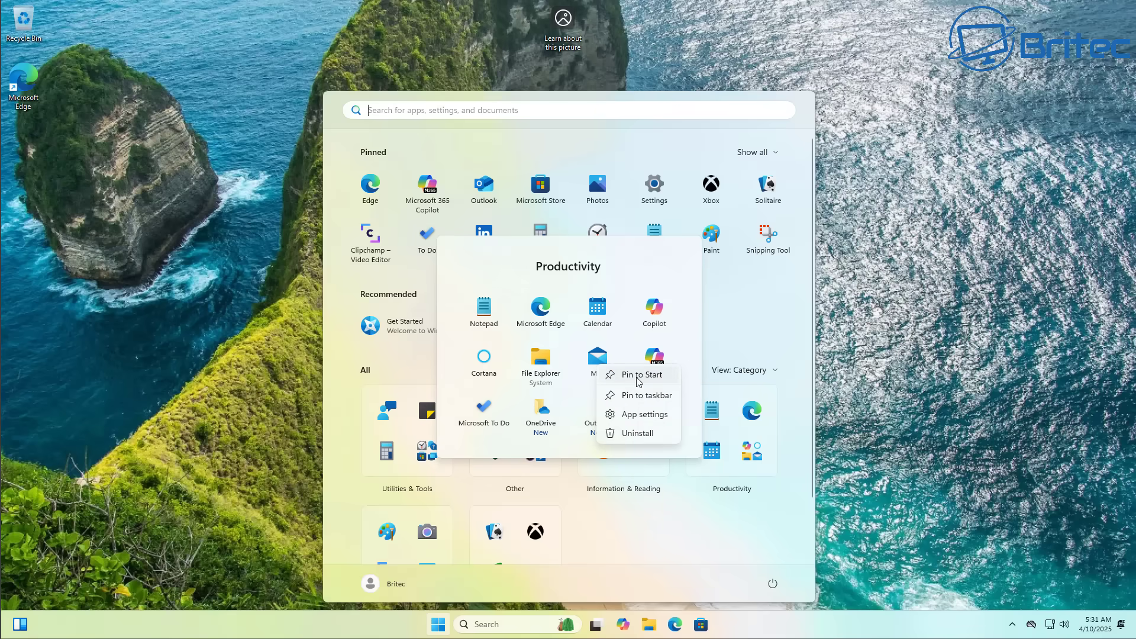
click(633, 378)
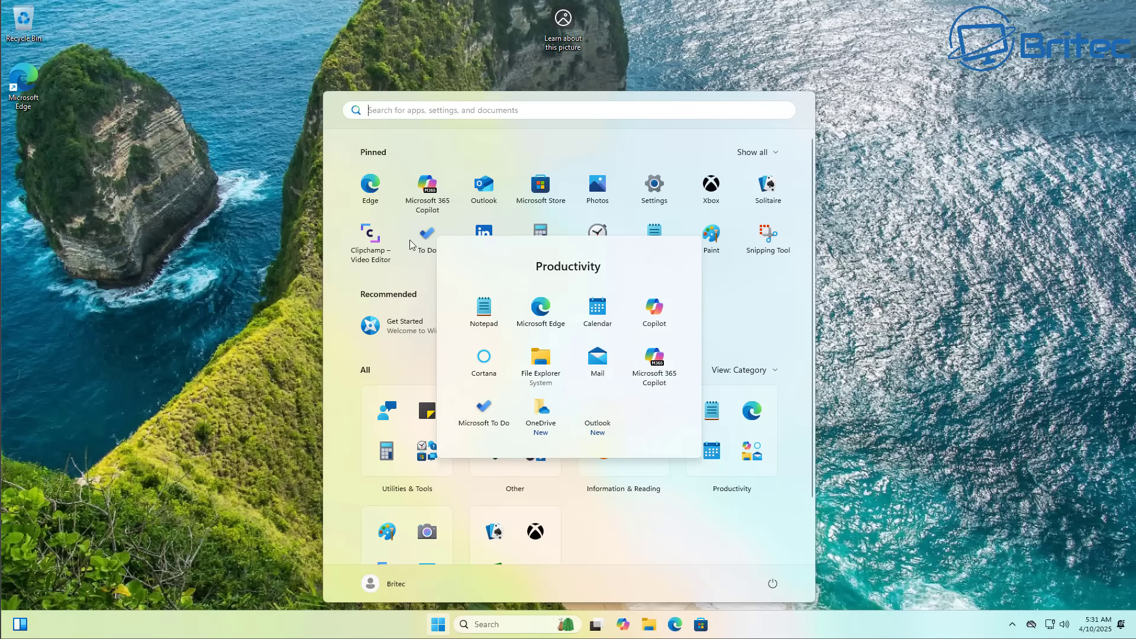
right_click(542, 364)
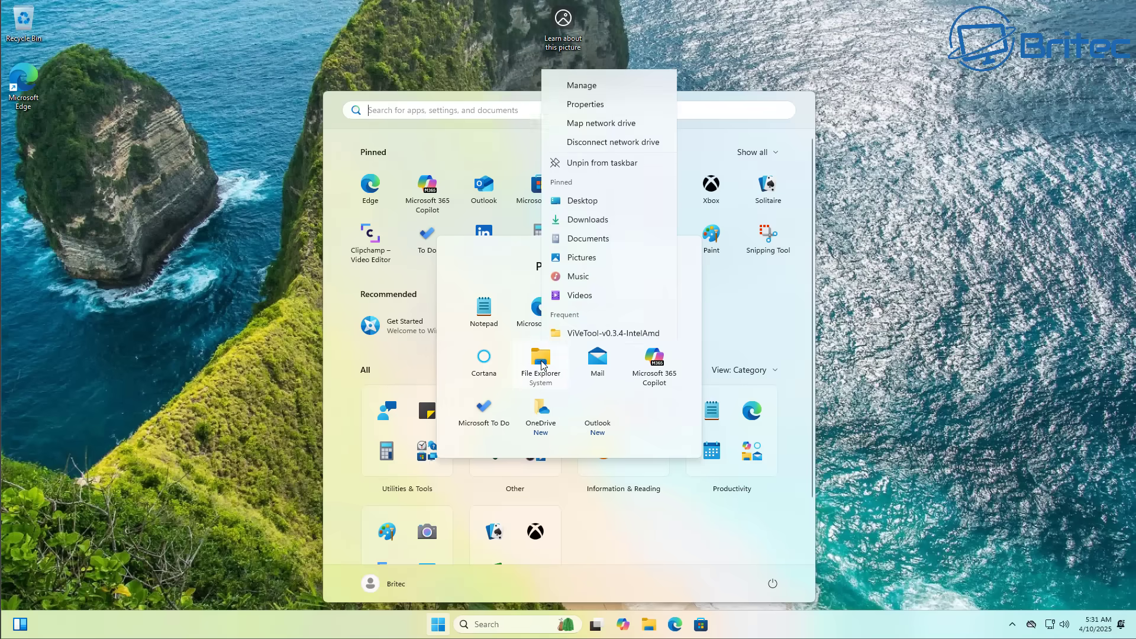
right_click(482, 360)
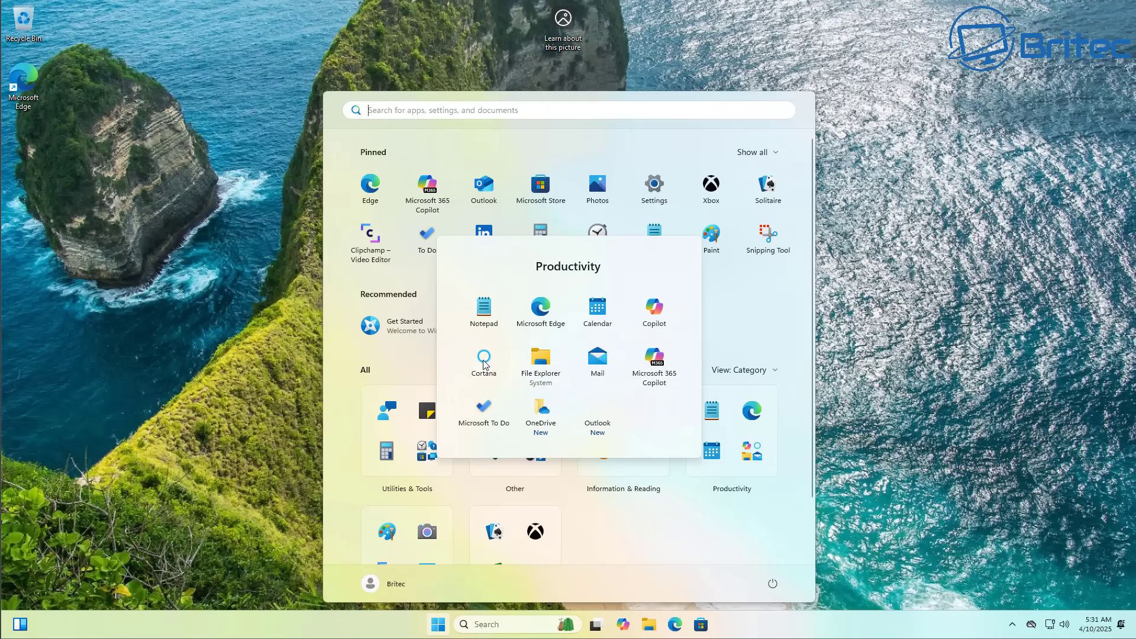
click(523, 376)
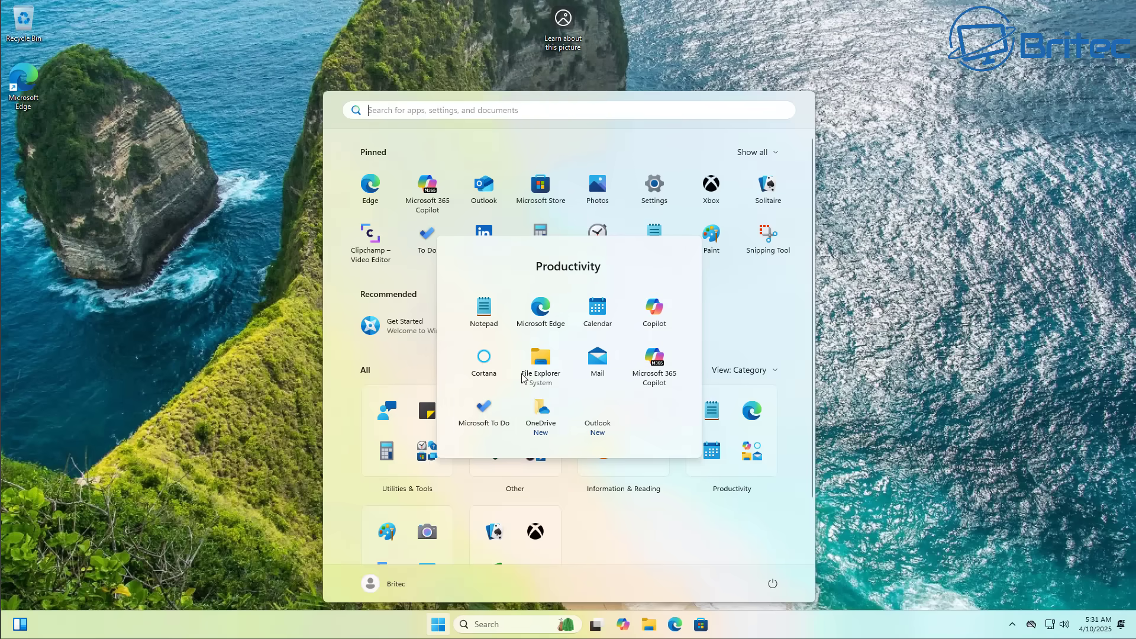
right_click(477, 412)
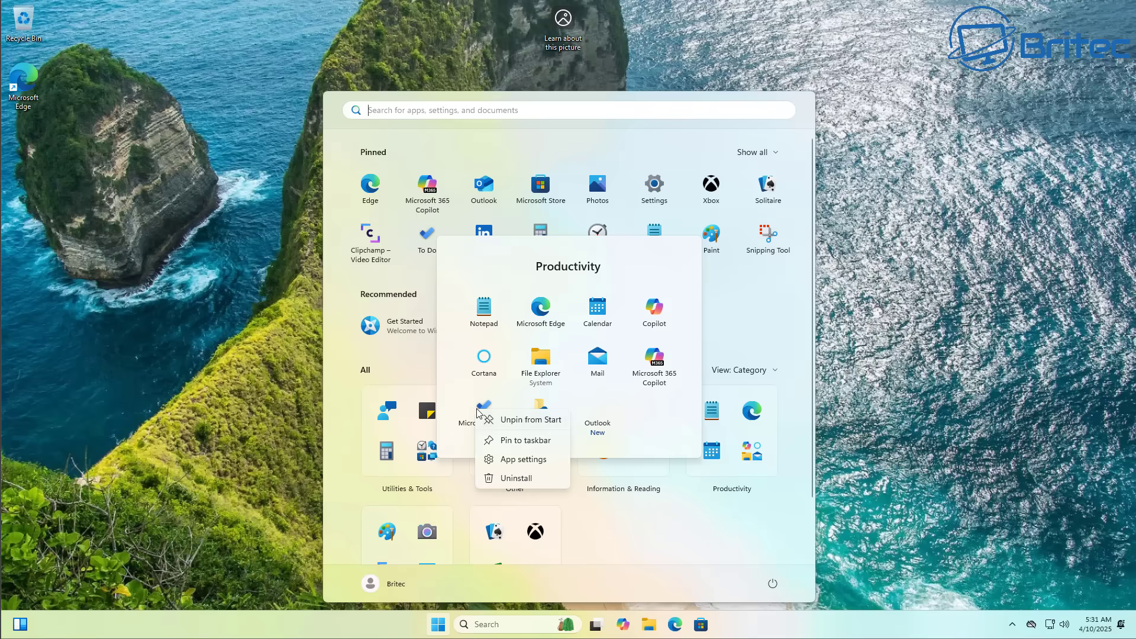
click(485, 313)
right_click(484, 313)
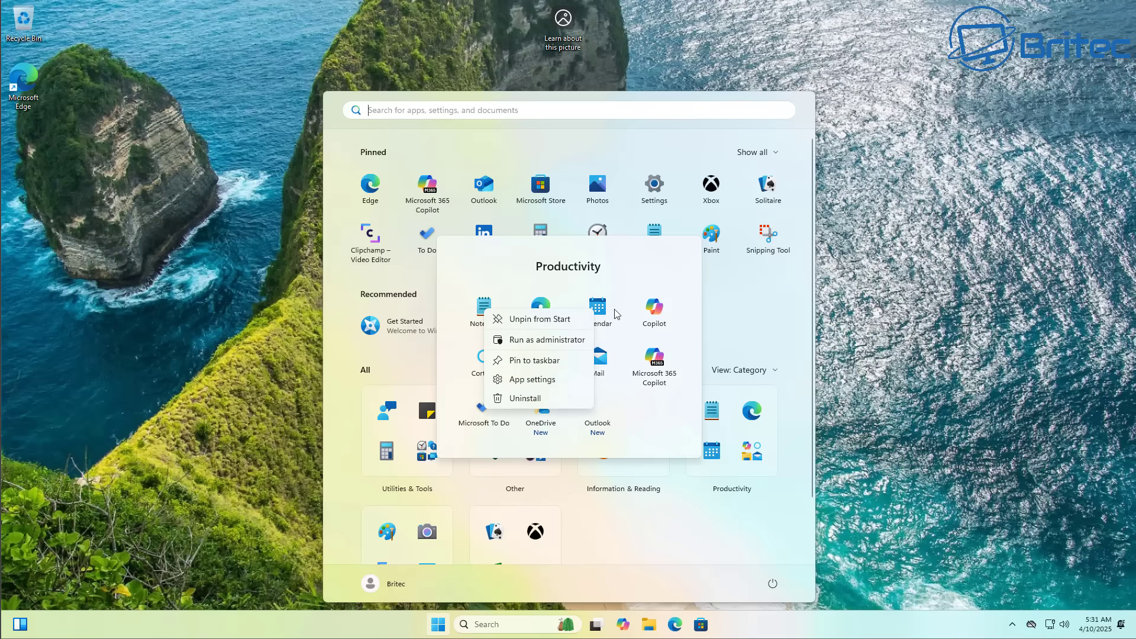
click(661, 504)
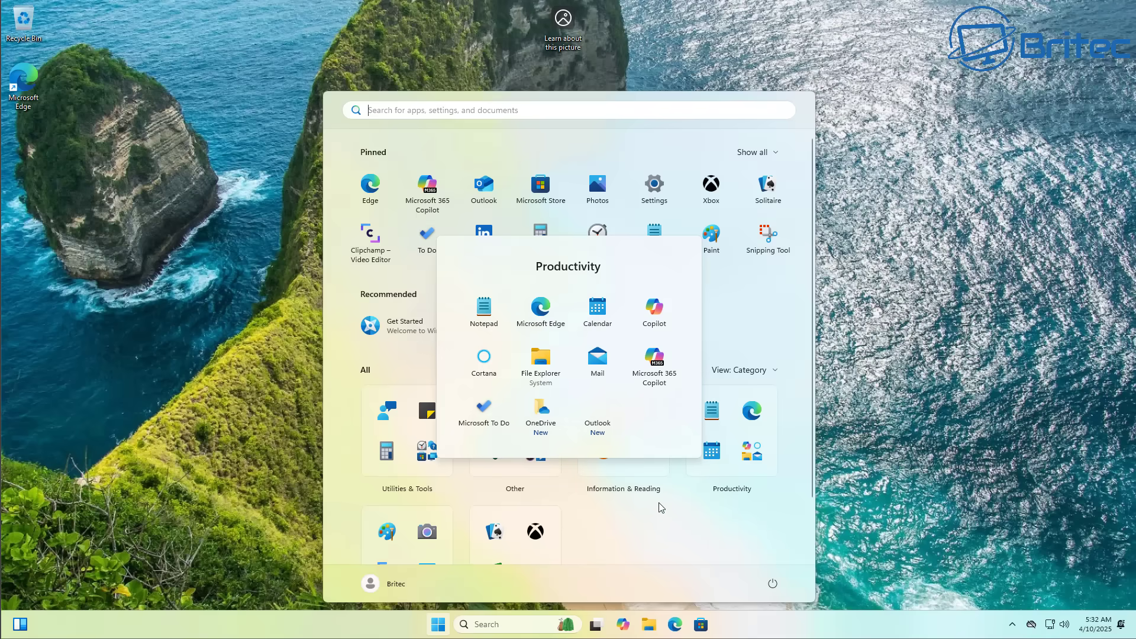
click(649, 532)
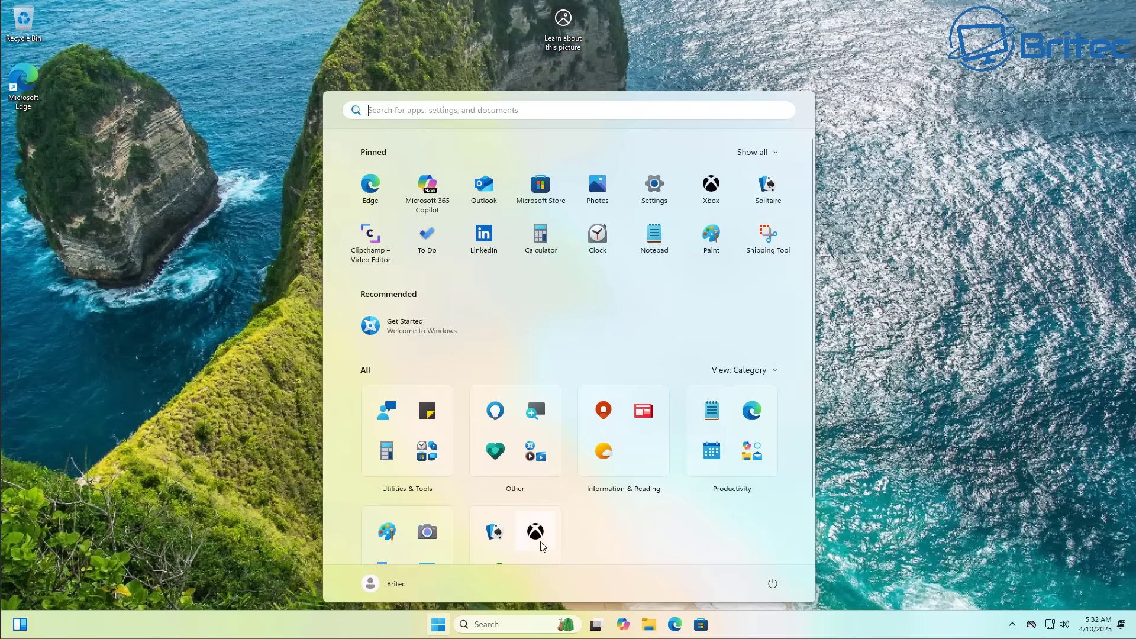
Step: Pin Xbox Game Bar to Start from the Games folder
scroll(533, 548, down, 2)
click(516, 546)
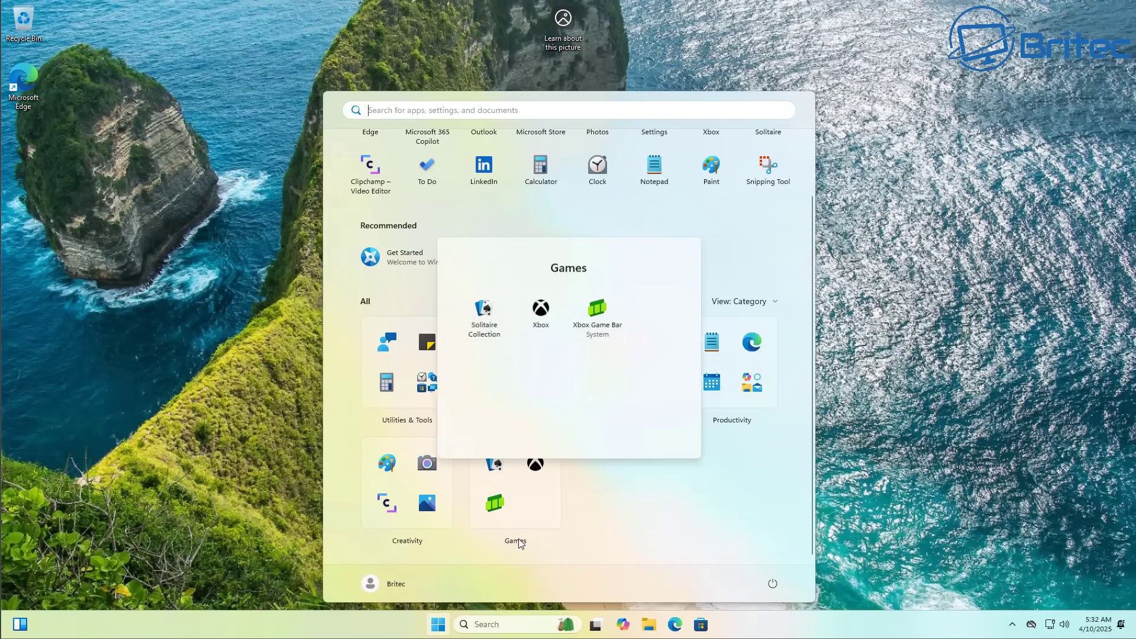
right_click(598, 309)
click(626, 317)
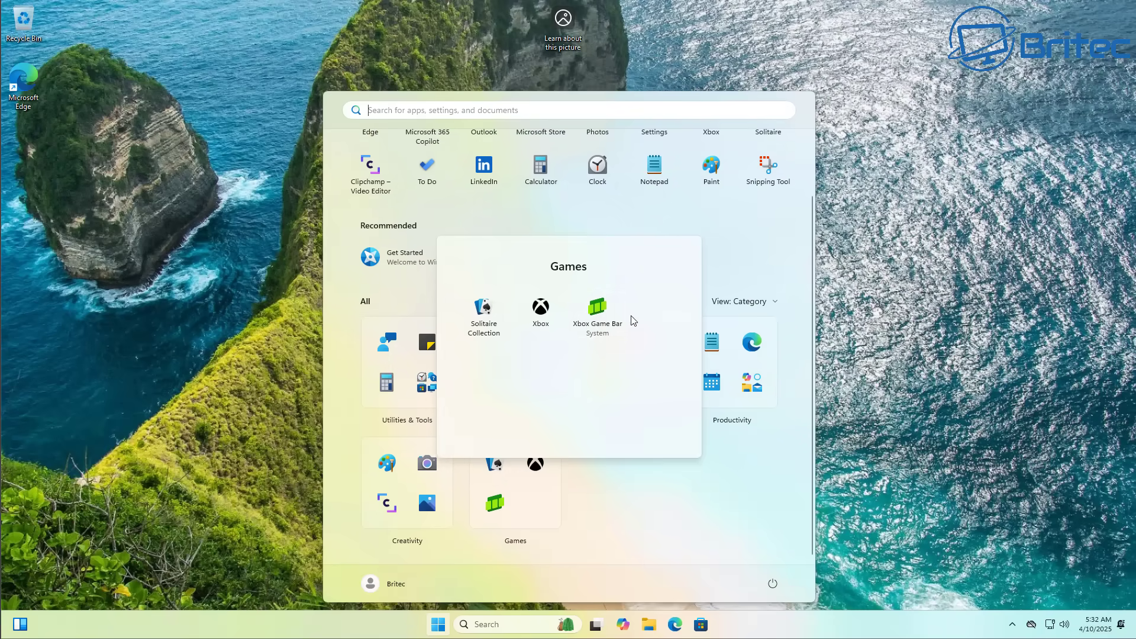
right_click(543, 313)
right_click(487, 316)
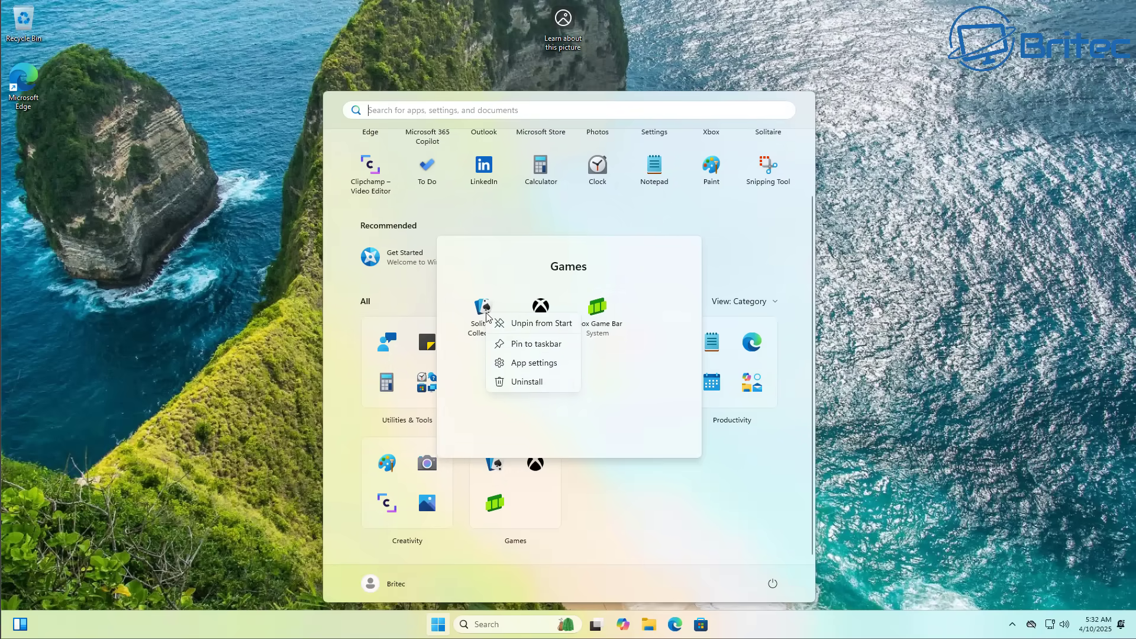
click(607, 528)
click(690, 482)
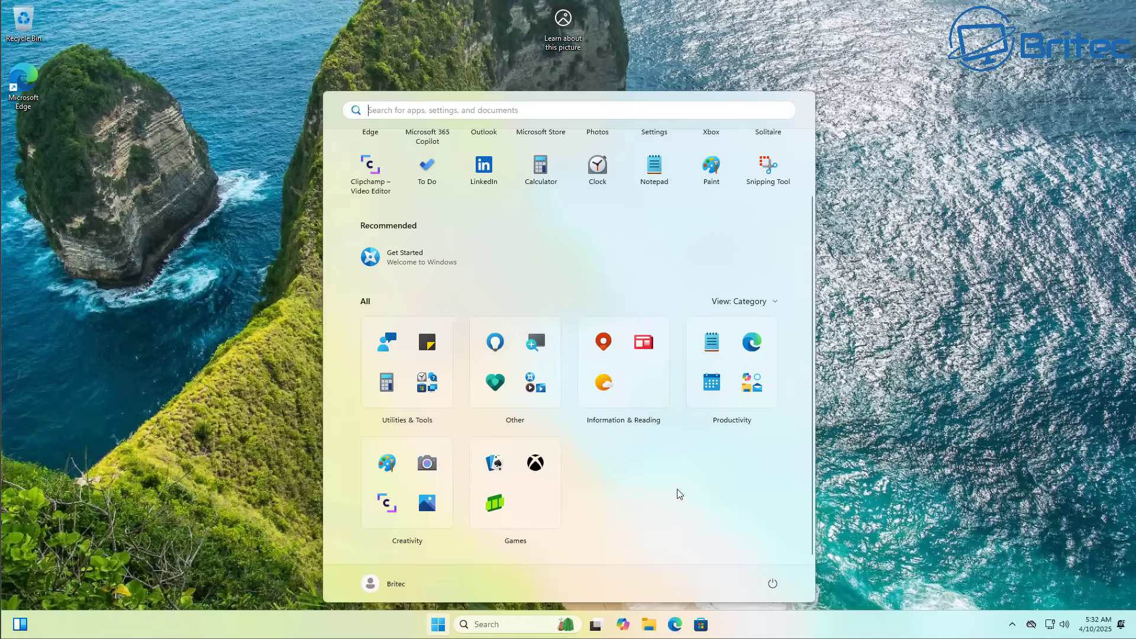
Step: Toggle Pinned between Show all and Show less, ending with all three rows expanded
scroll(699, 470, up, 2)
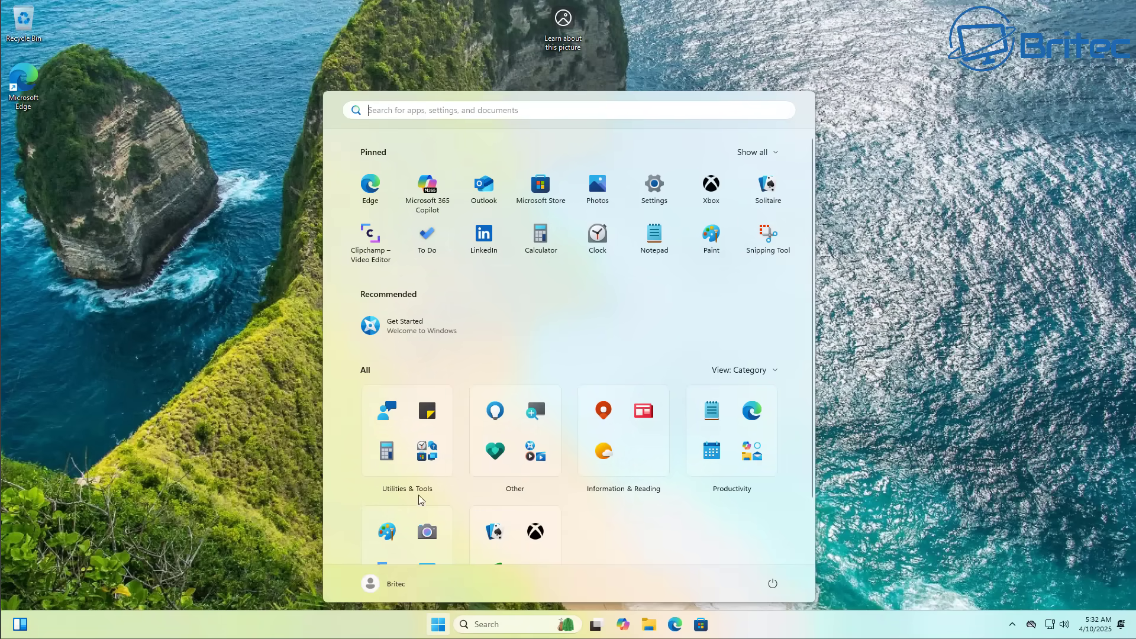
click(424, 477)
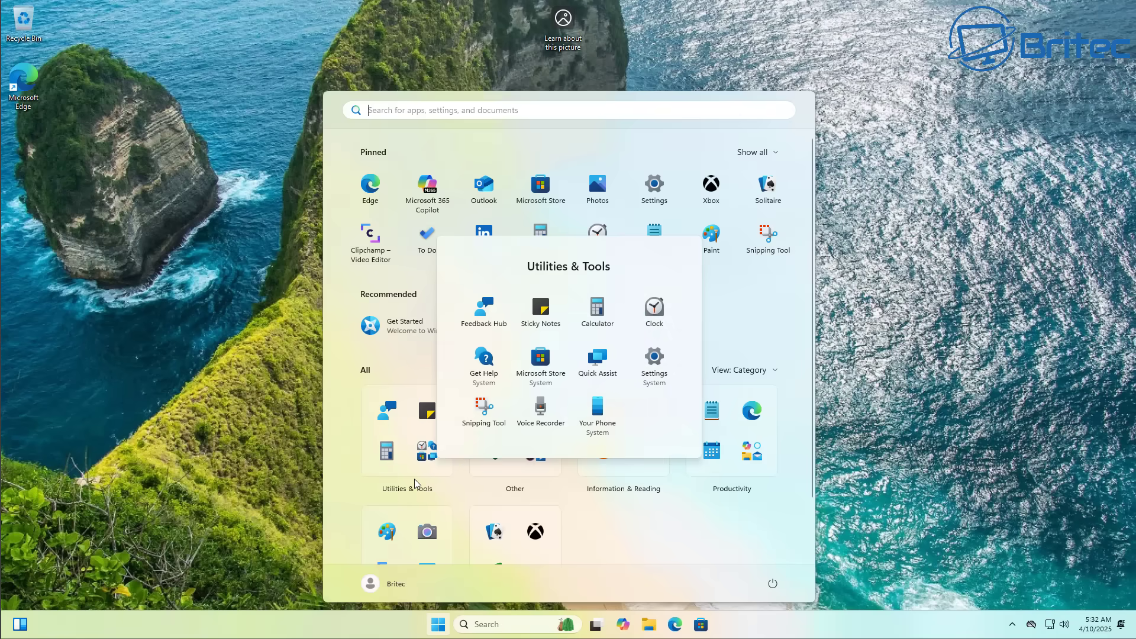
click(538, 231)
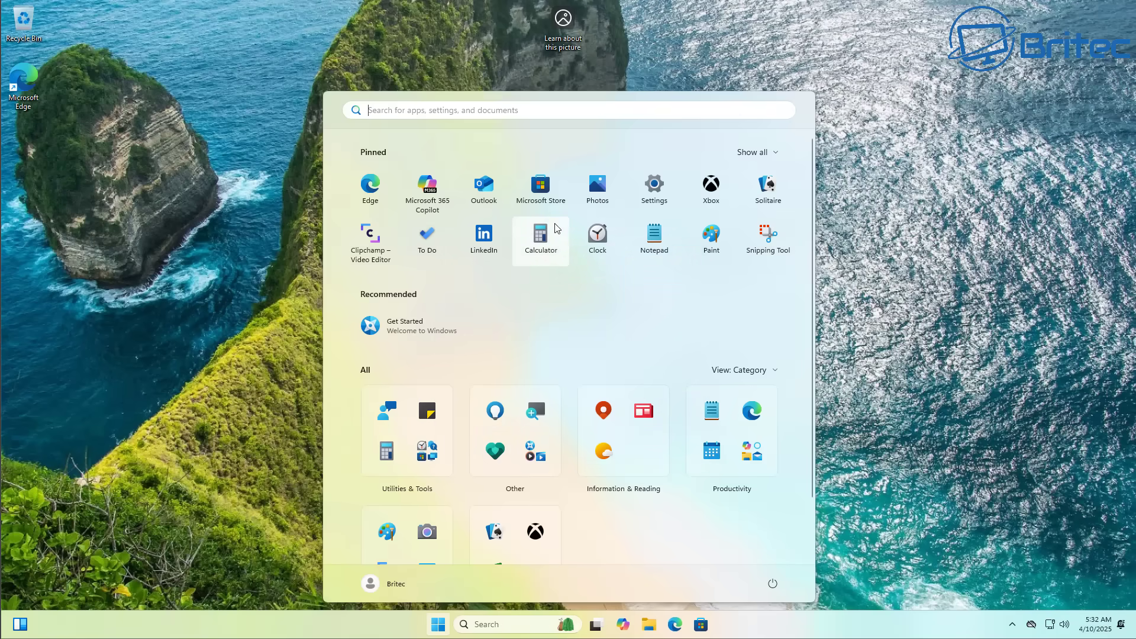
click(770, 153)
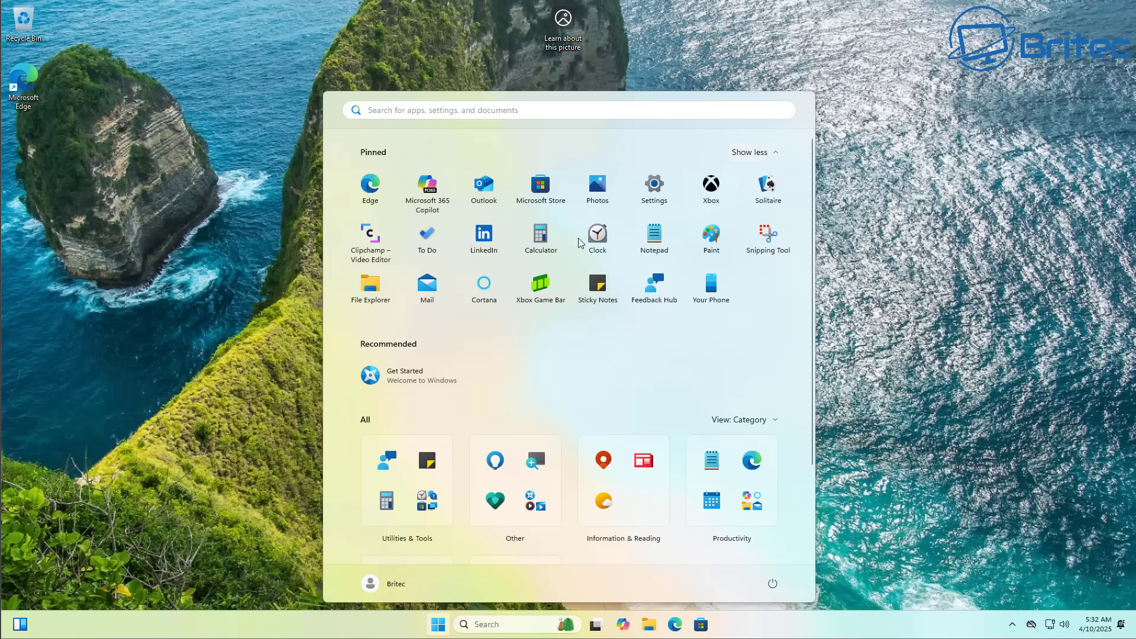
click(771, 155)
click(770, 155)
click(775, 155)
click(778, 156)
Step: Switch the All section to Name list view and scroll through it
click(763, 421)
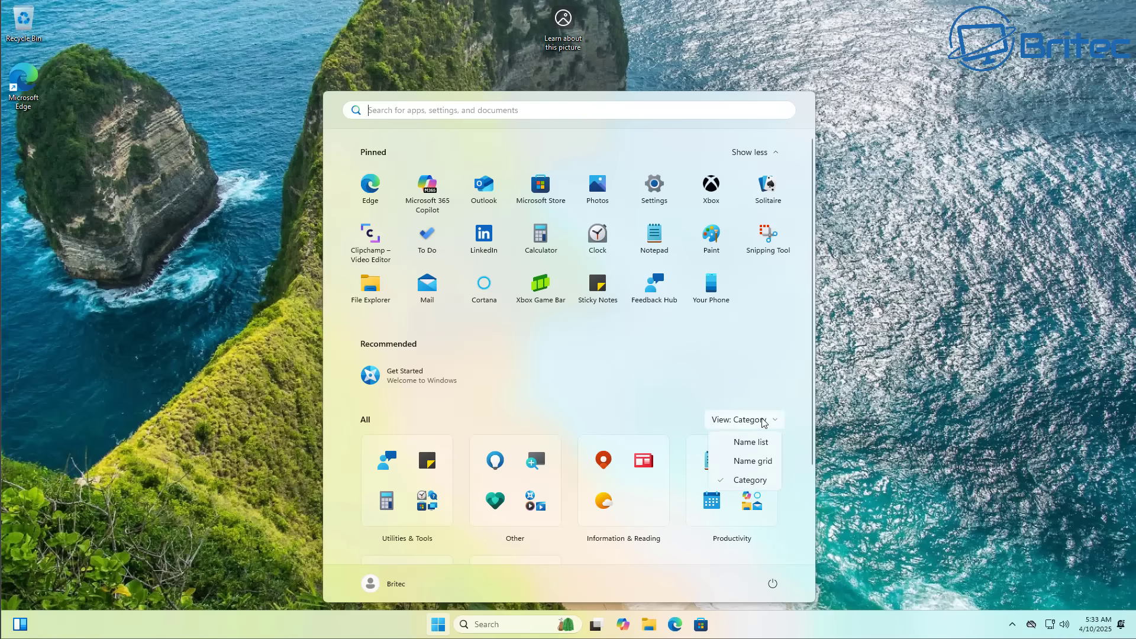
click(748, 448)
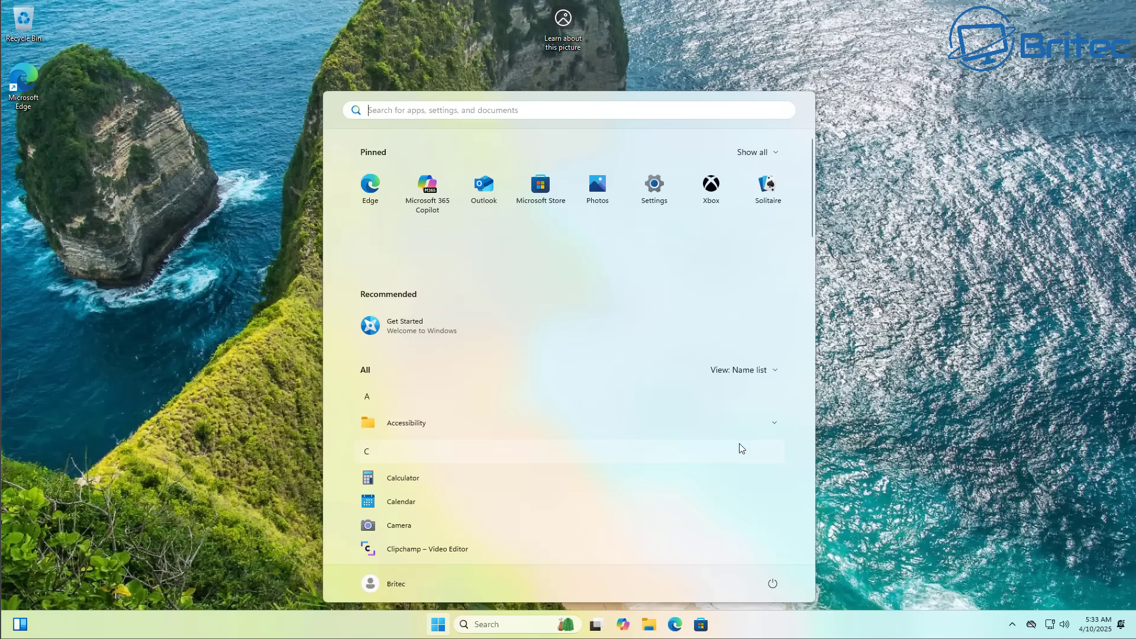
scroll(420, 420, down, 15)
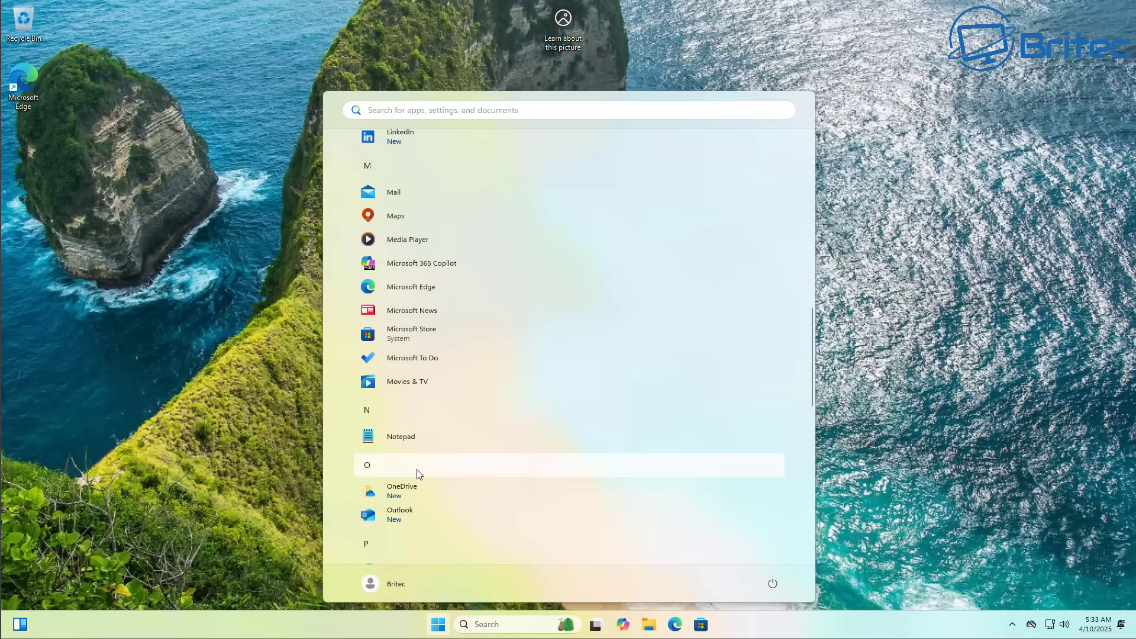
scroll(417, 470, up, 15)
scroll(417, 468, up, 2)
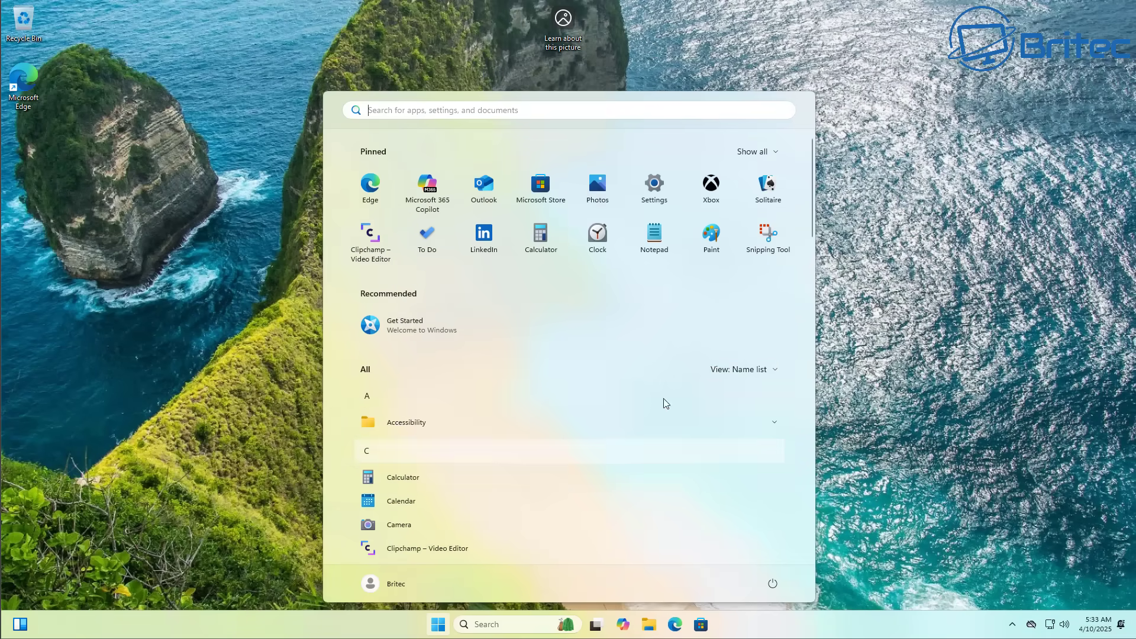
Step: Try the Name grid view, then return the All section to Category folders
click(766, 368)
click(760, 416)
scroll(578, 458, down, 10)
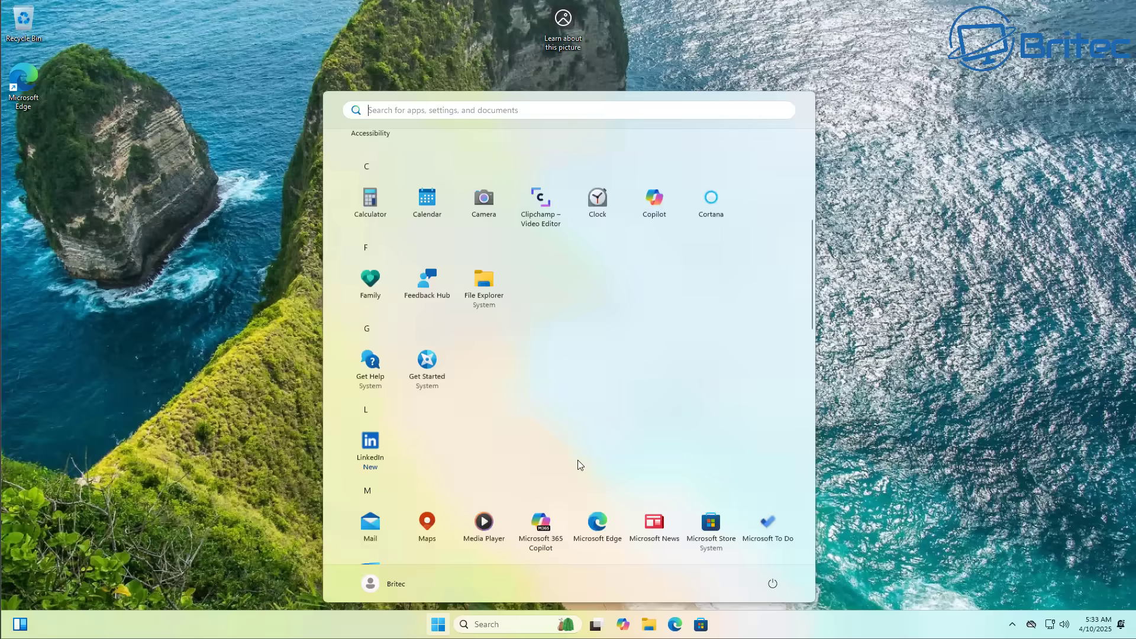
scroll(576, 460, down, 5)
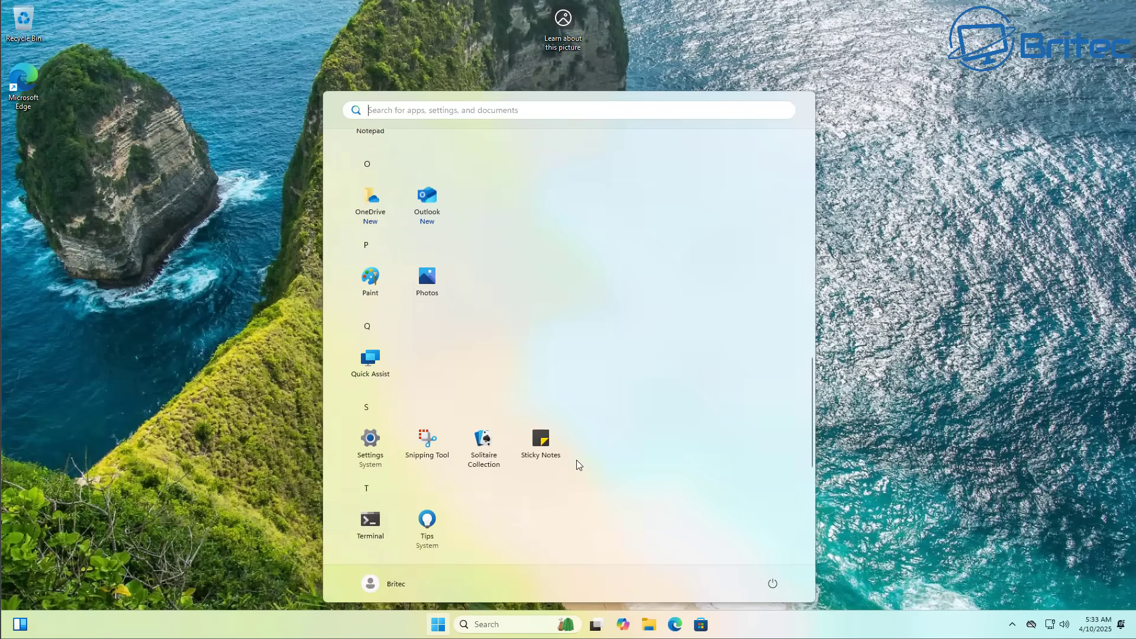
scroll(576, 460, up, 10)
scroll(584, 456, up, 5)
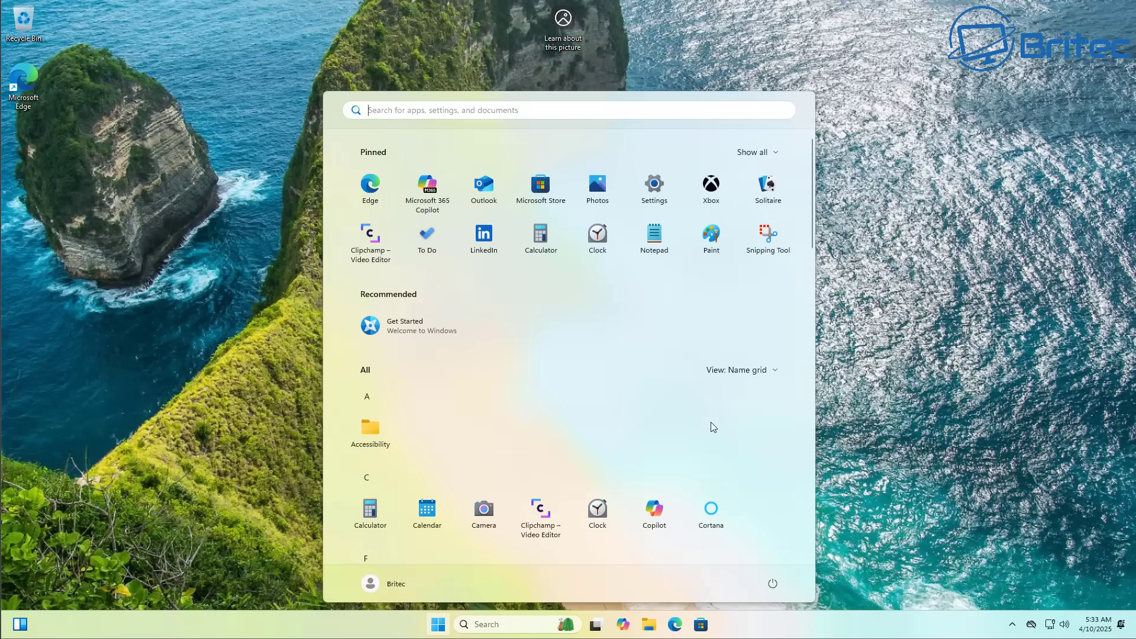
click(763, 371)
click(740, 431)
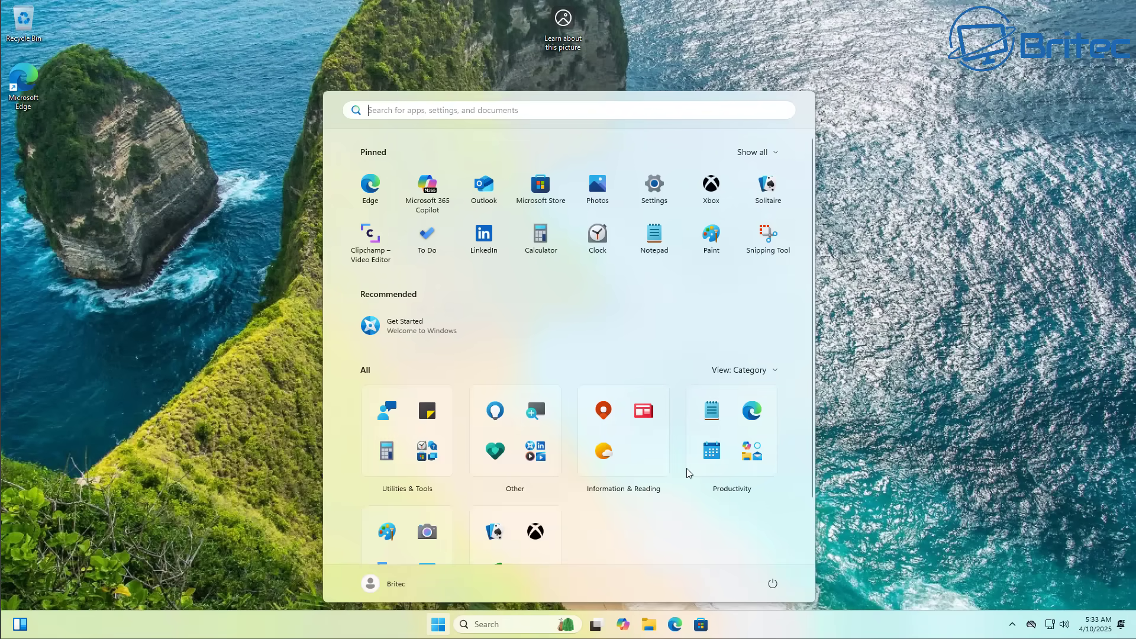
scroll(688, 473, down, 2)
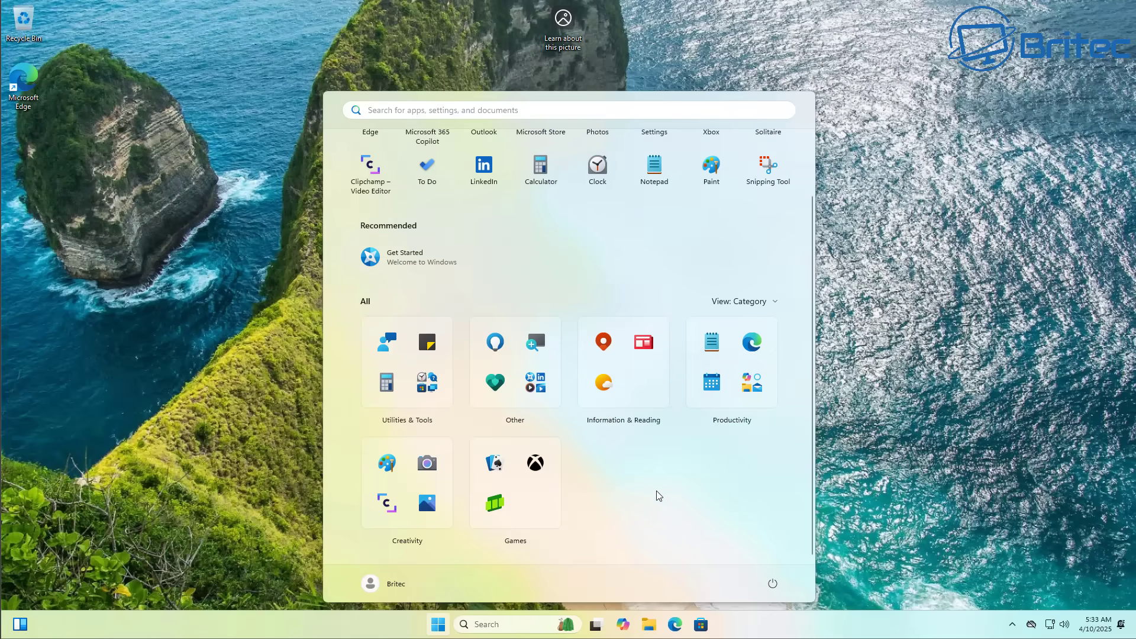
Step: In Start settings, turn on Show all pins by default and Show most used apps
right_click(579, 499)
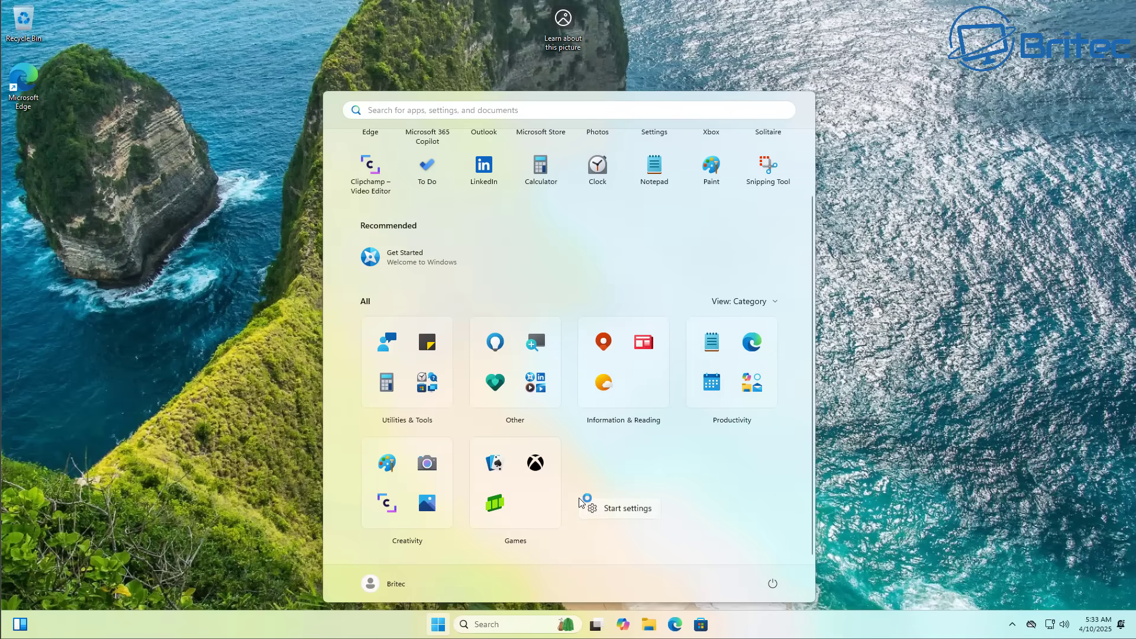
click(621, 513)
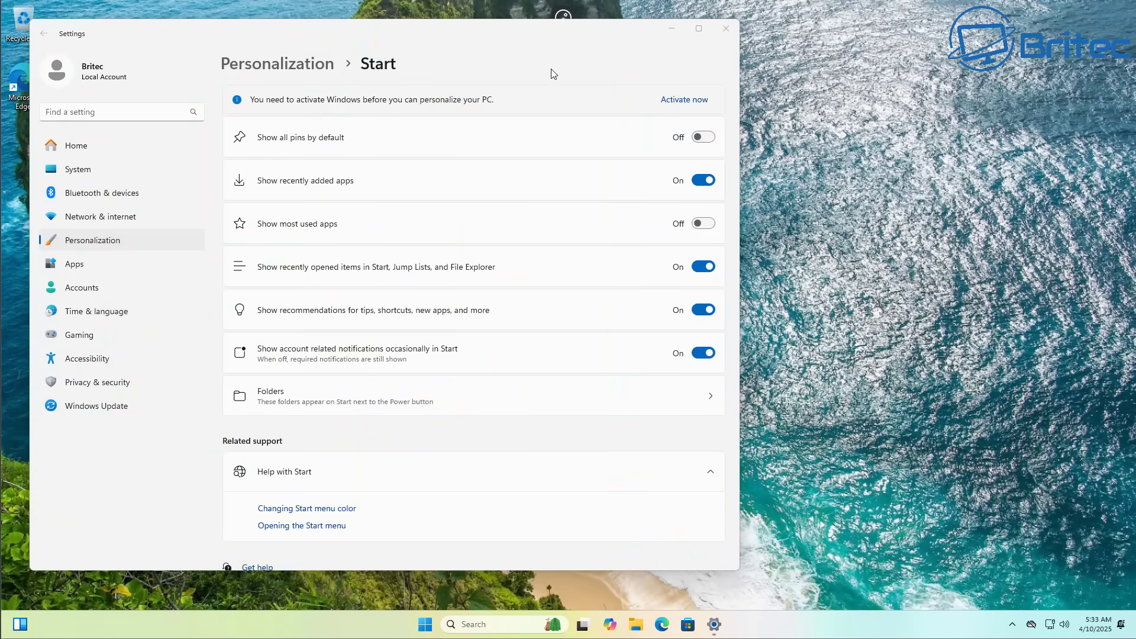
drag(472, 30, 642, 72)
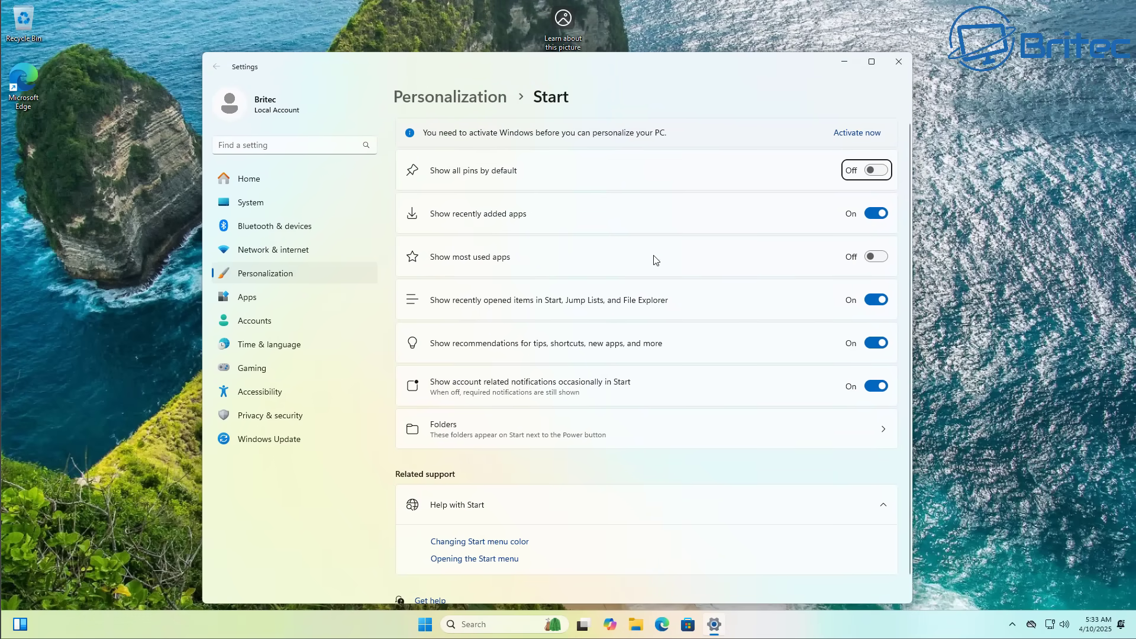
click(876, 172)
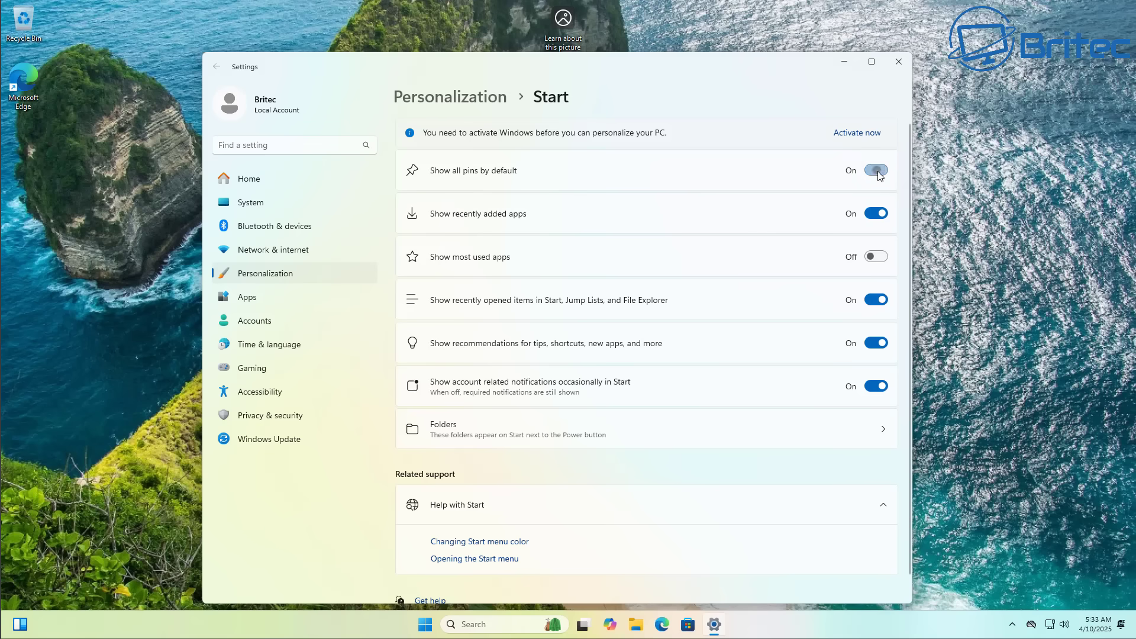
click(876, 258)
scroll(520, 336, down, 1)
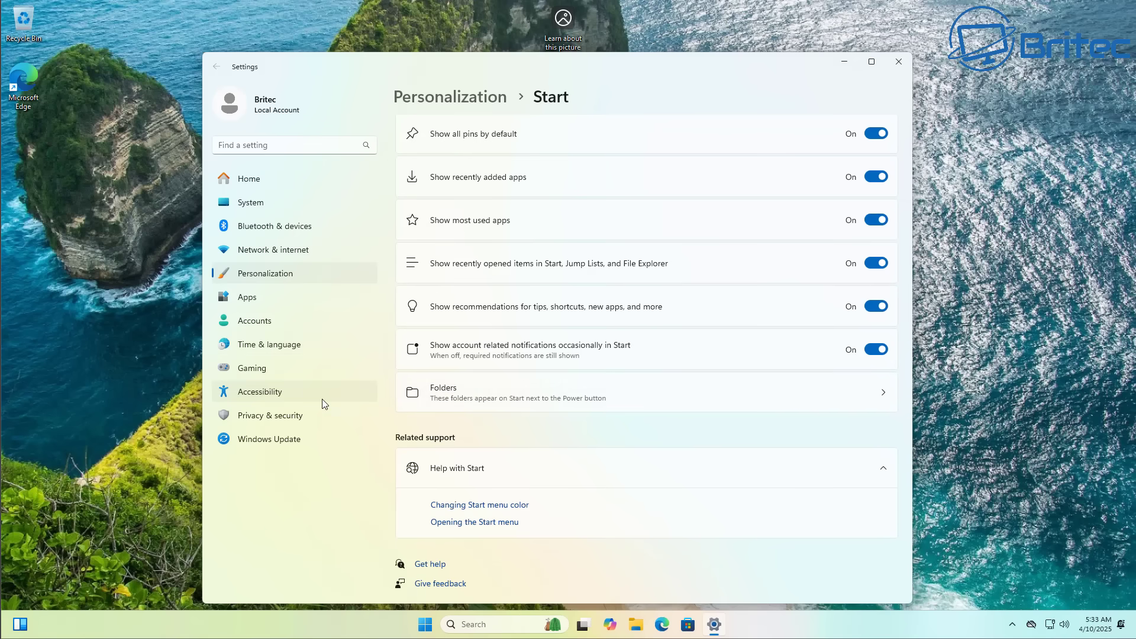
Step: Under System > For developers, turn on Developer Mode (confirming Yes) and End Task
click(268, 214)
scroll(627, 451, down, 2)
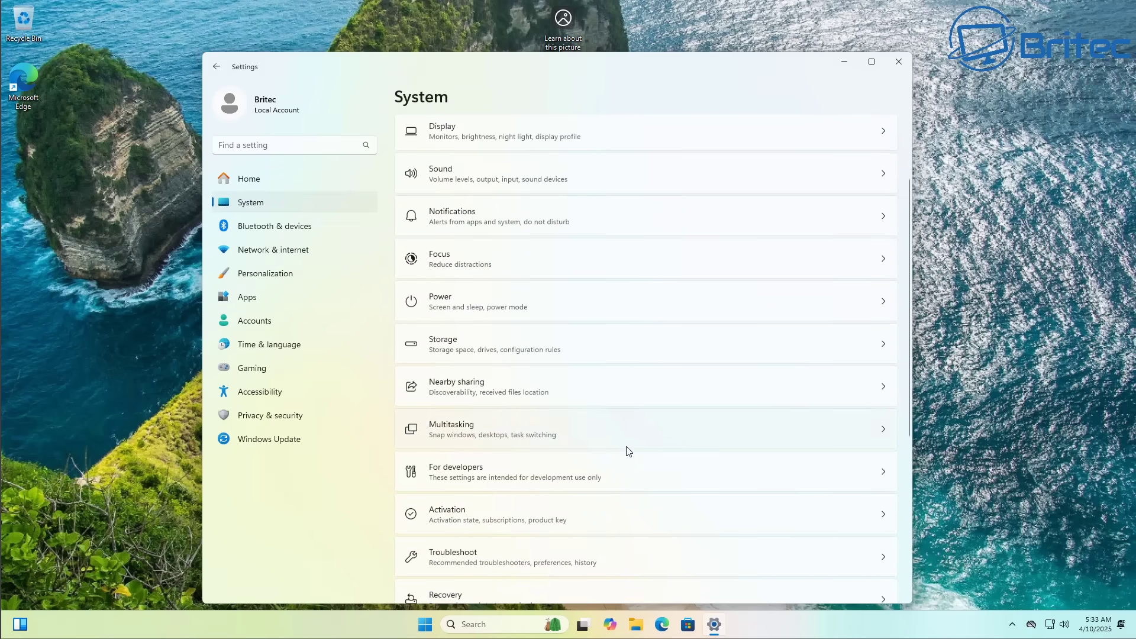
scroll(627, 451, down, 1)
click(598, 436)
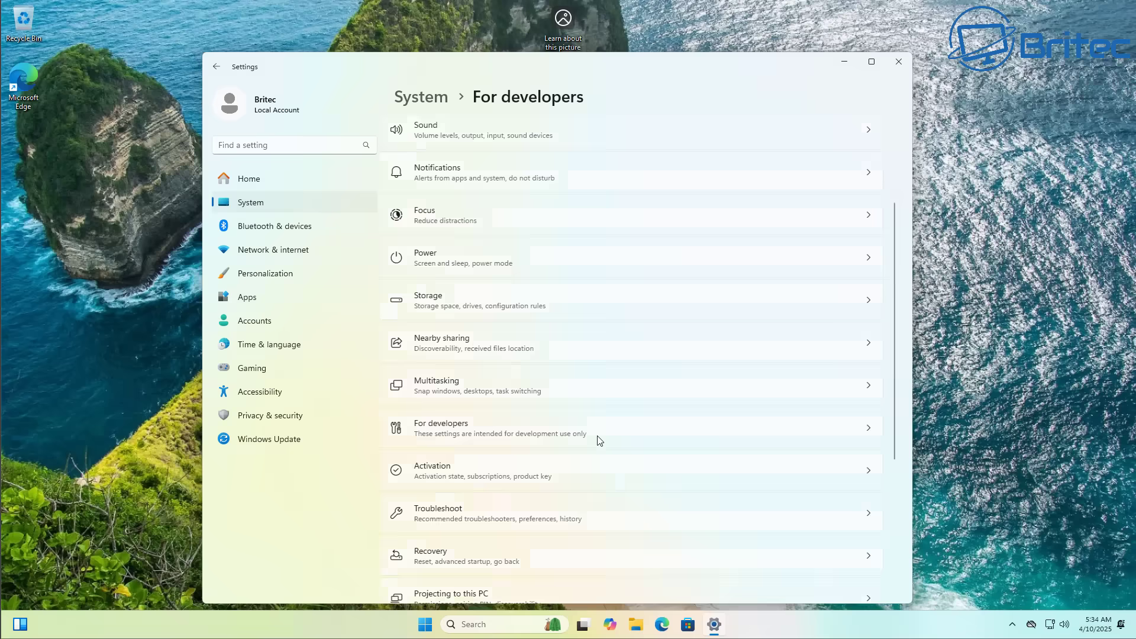
click(876, 171)
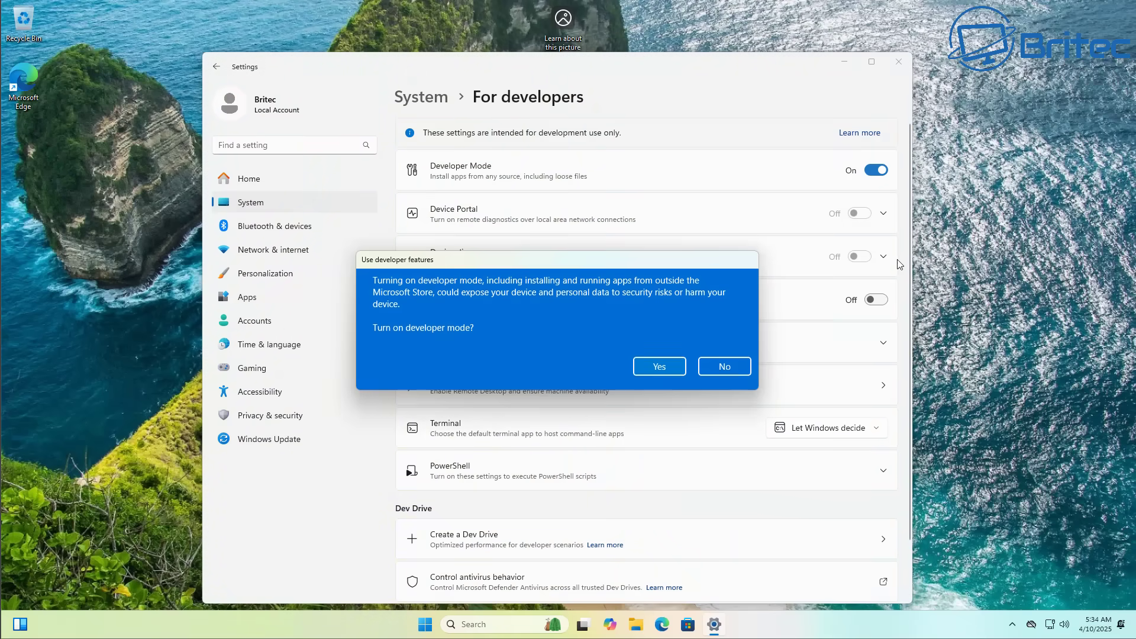
click(648, 369)
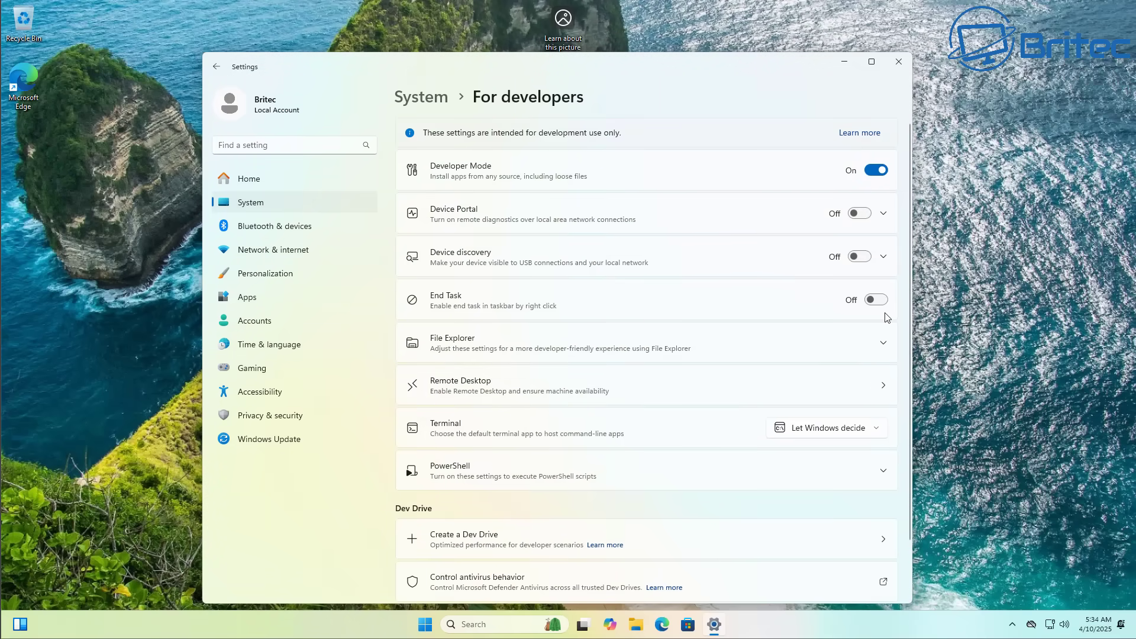
click(875, 299)
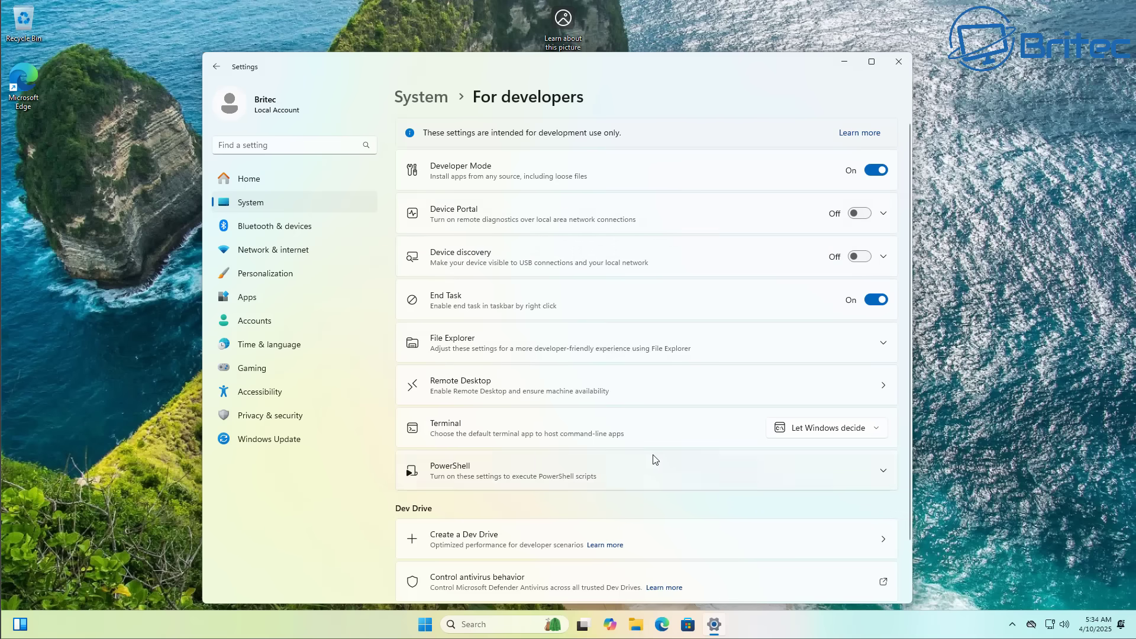
scroll(722, 417, down, 2)
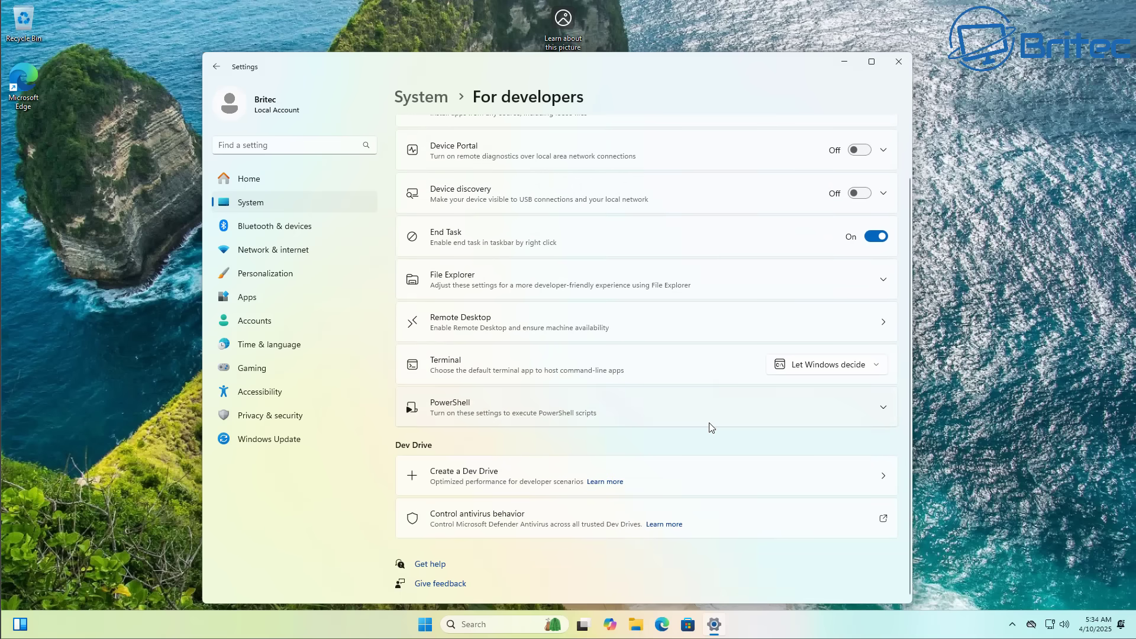
Step: Close Settings and reopen Start to check all pinned apps show by default
click(898, 62)
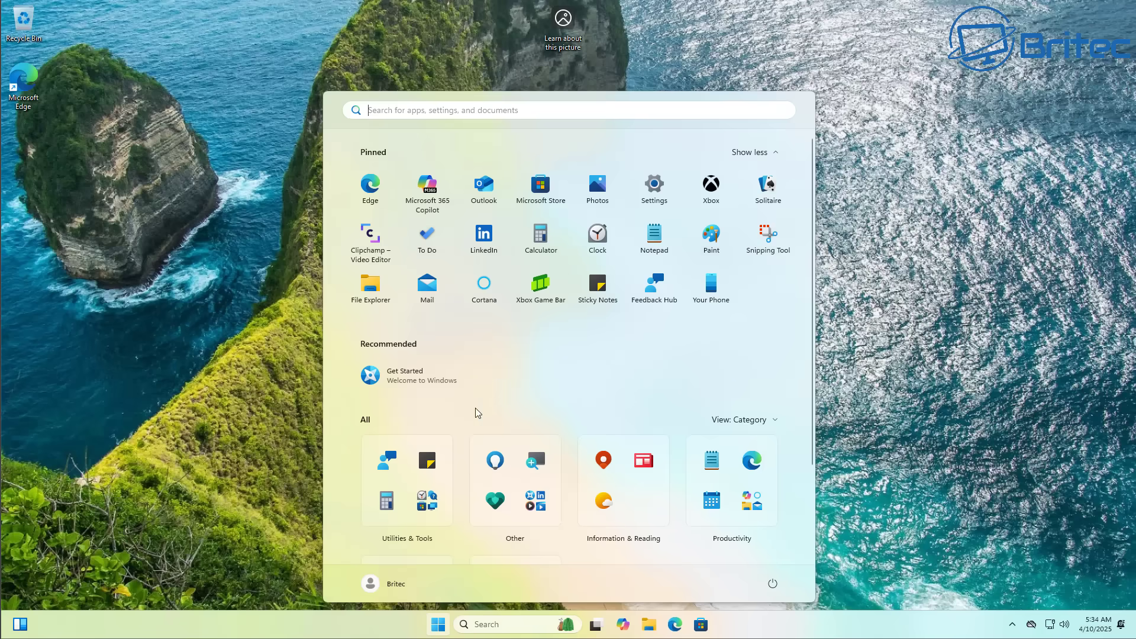
click(436, 626)
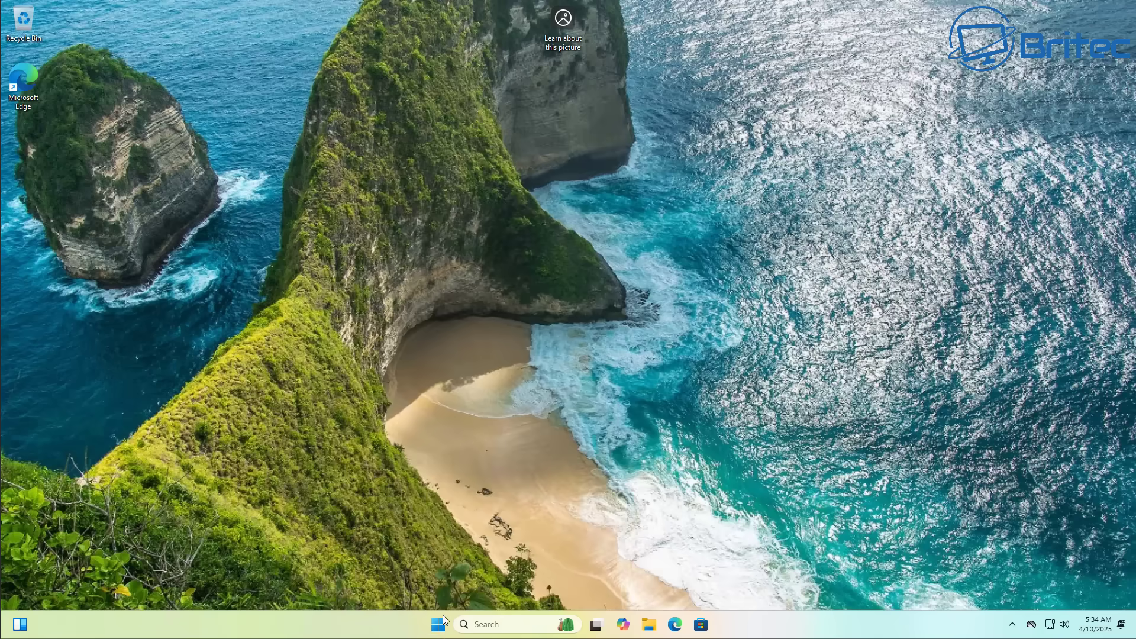
mouse_move(588, 634)
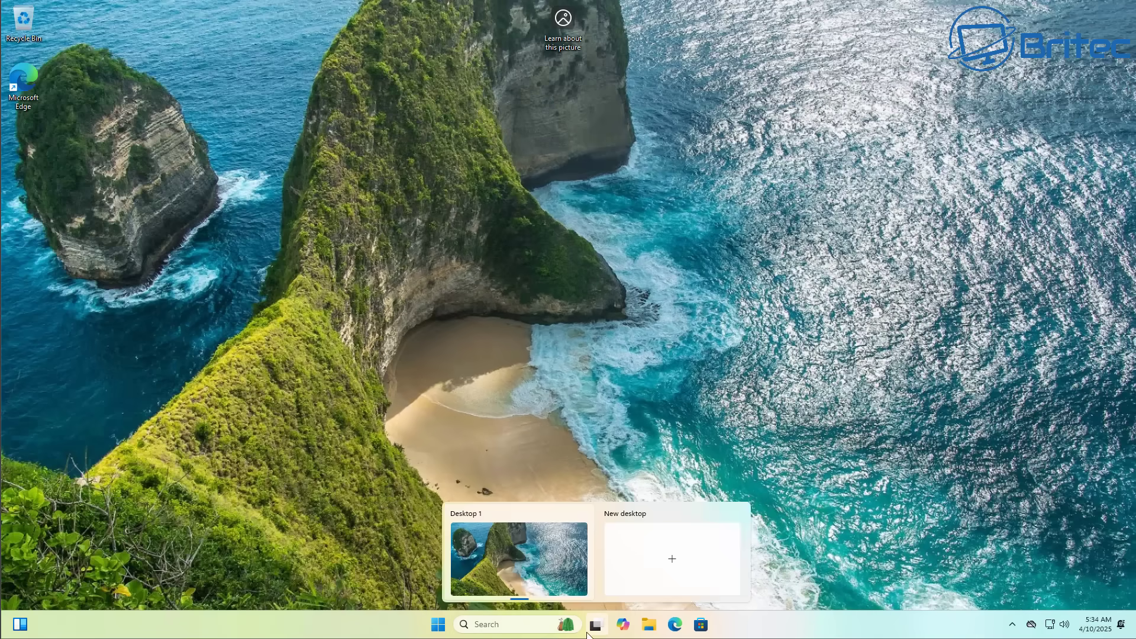
click(437, 627)
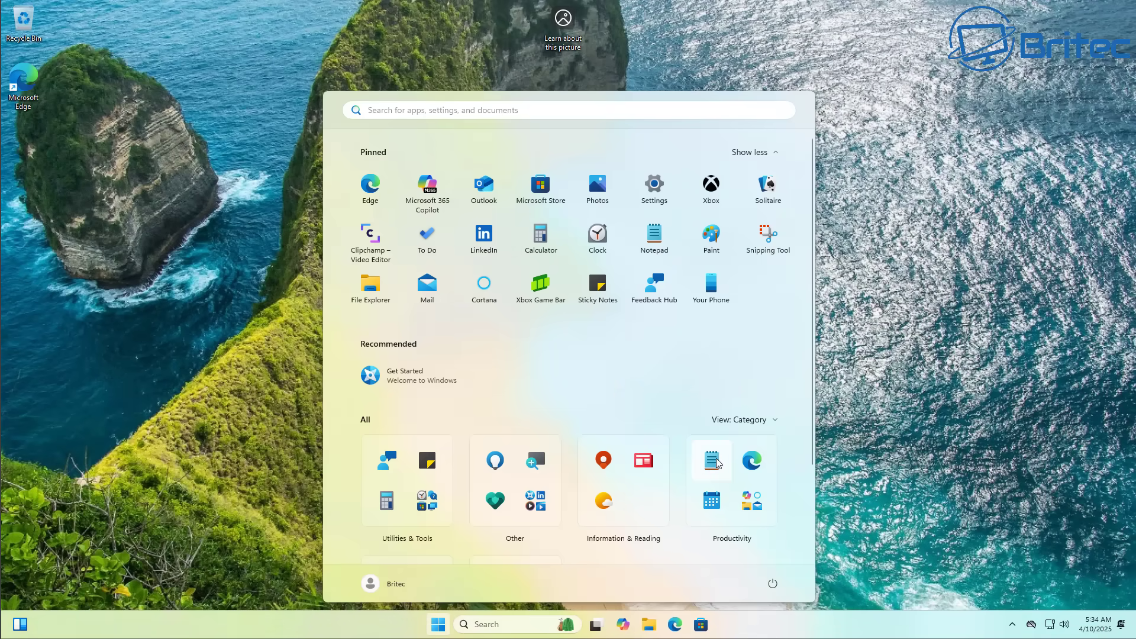
Step: Launch Notepad from the pinned apps and type the note 'test'
click(657, 238)
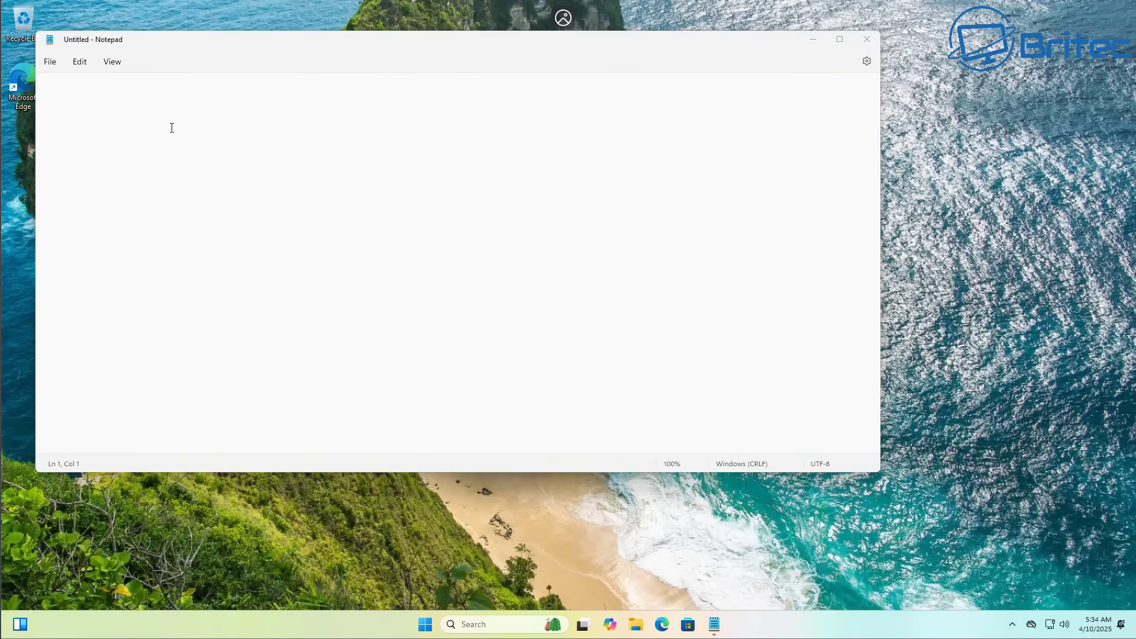
click(171, 127)
text(test)
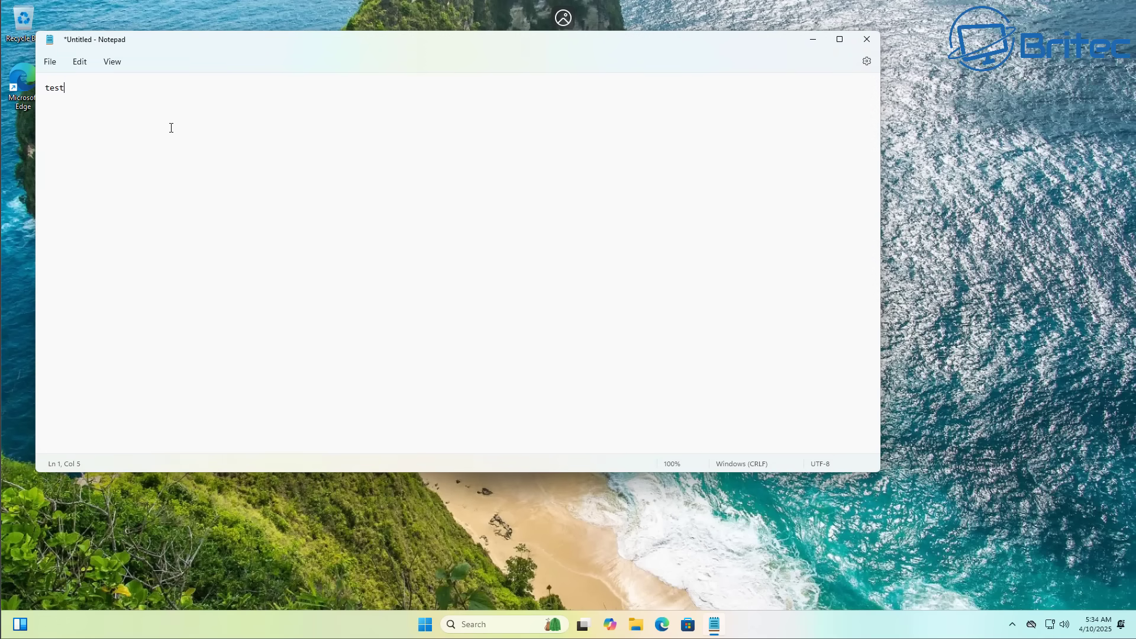
Step: Save the note as test in Documents and close Notepad
click(50, 62)
click(57, 160)
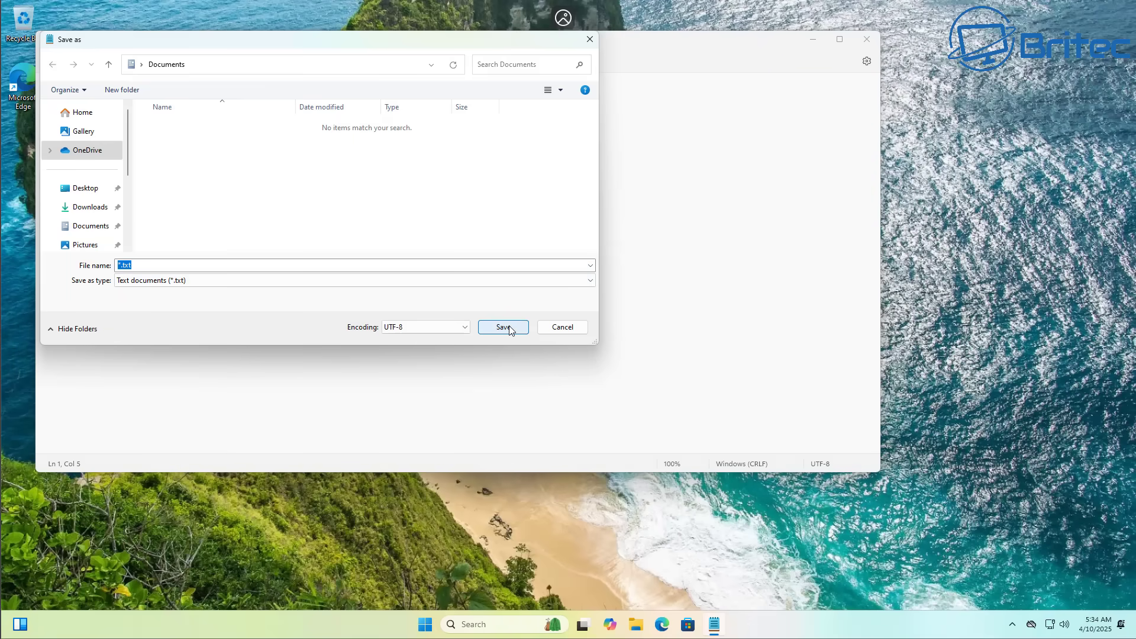
click(119, 265)
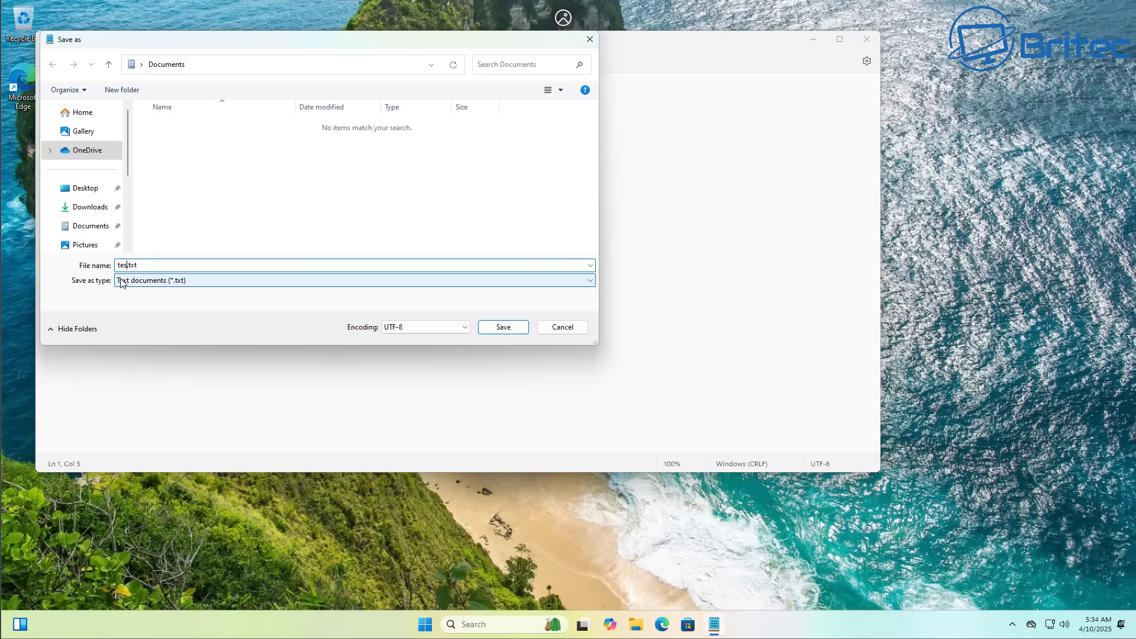
text(test)
click(509, 328)
click(867, 39)
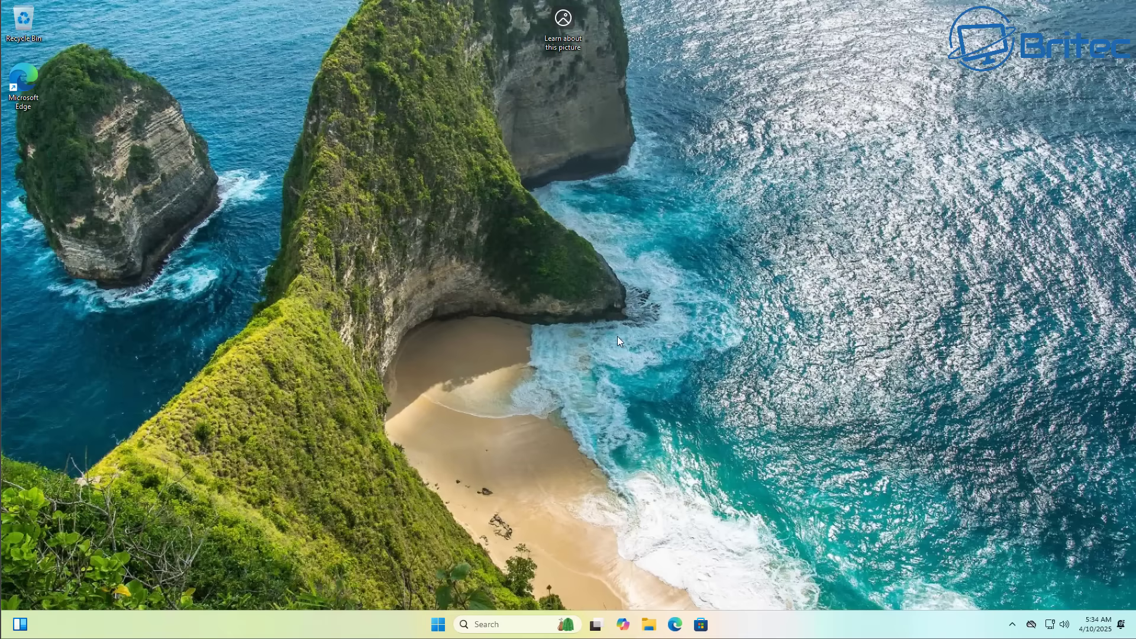
Step: Reopen Start and check the test file is listed under Recommended
click(438, 625)
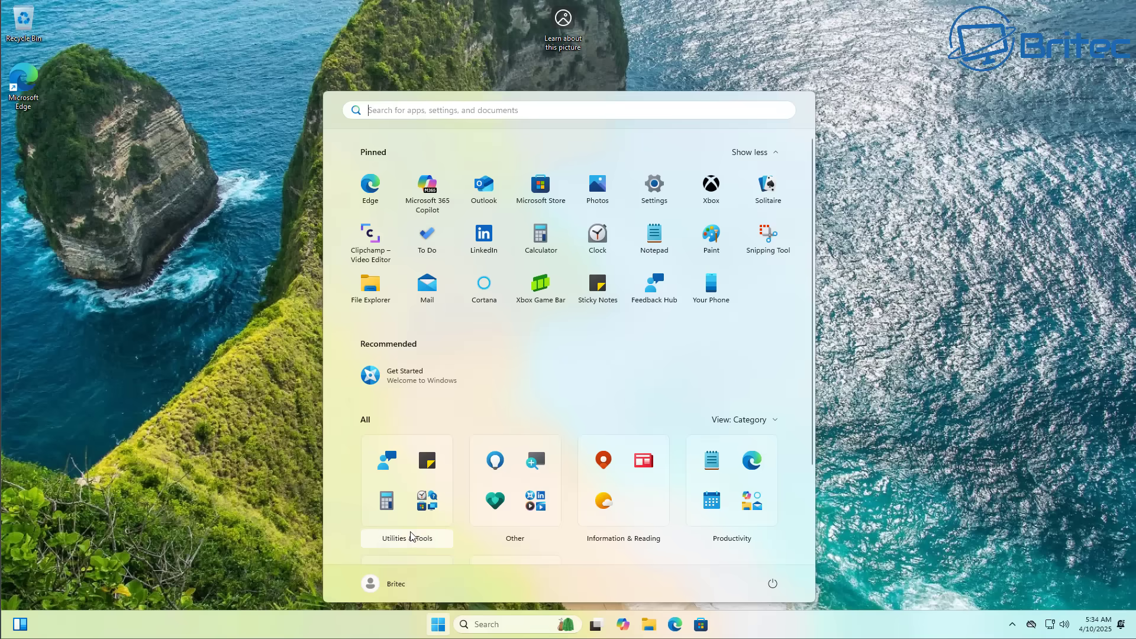
click(967, 252)
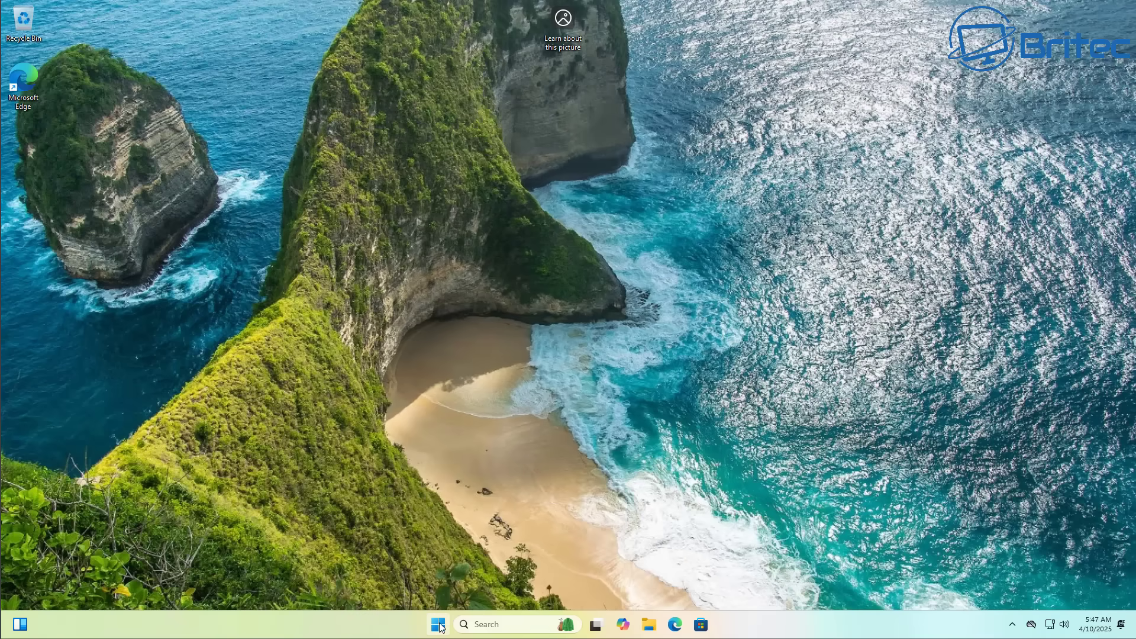
click(441, 623)
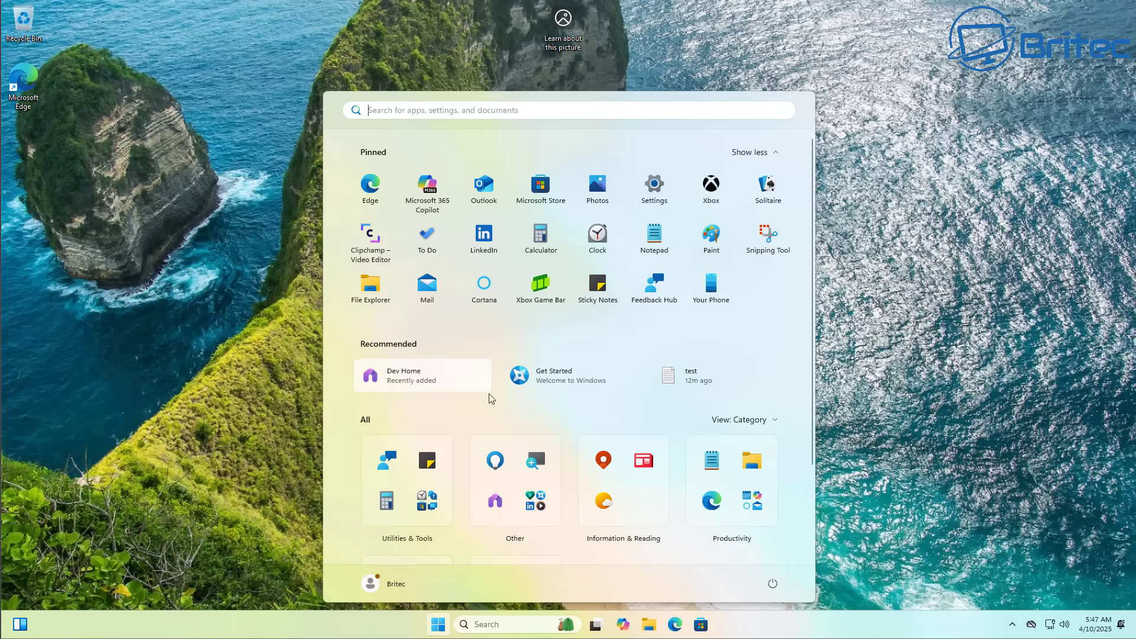
right_click(729, 391)
key(Escape)
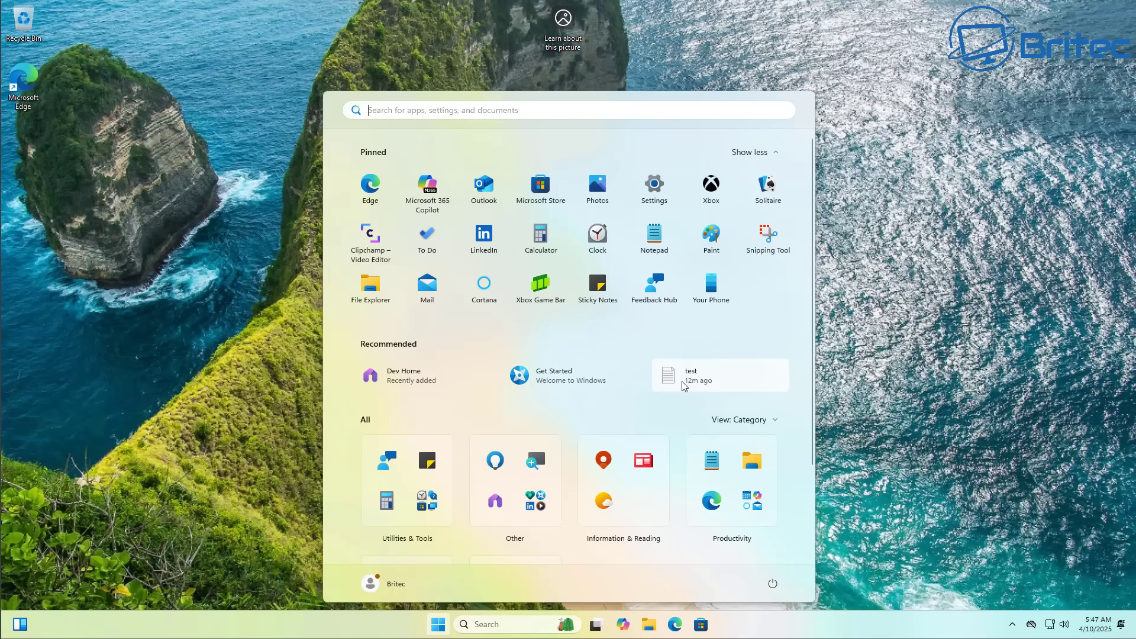
mouse_move(684, 386)
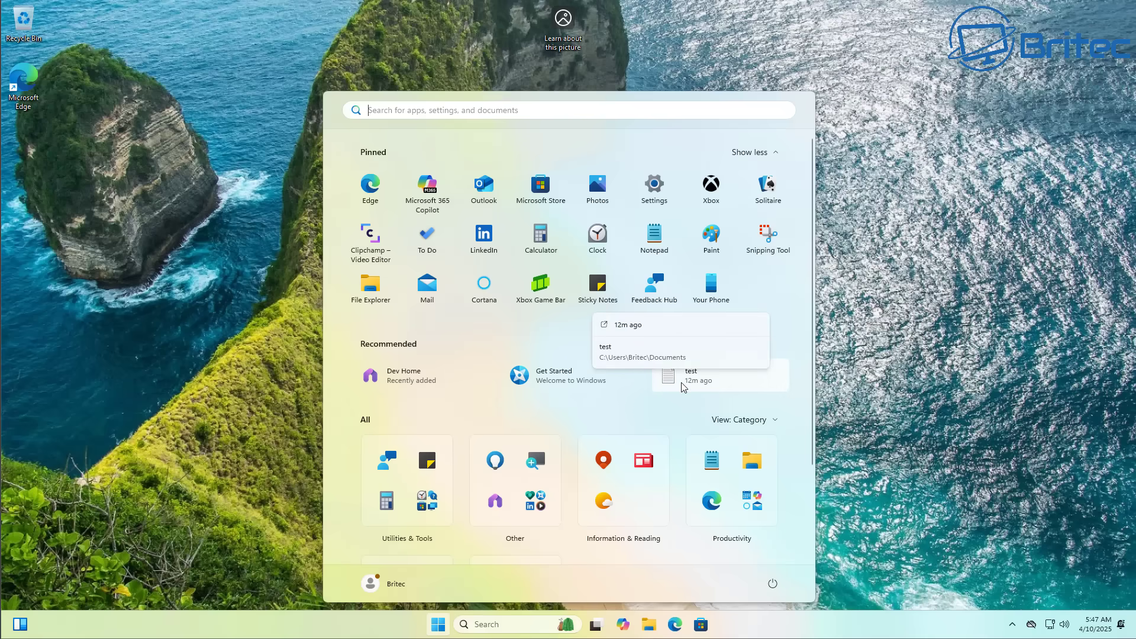
Step: Go from Taskbar settings to Personalization > Start in Settings
right_click(396, 627)
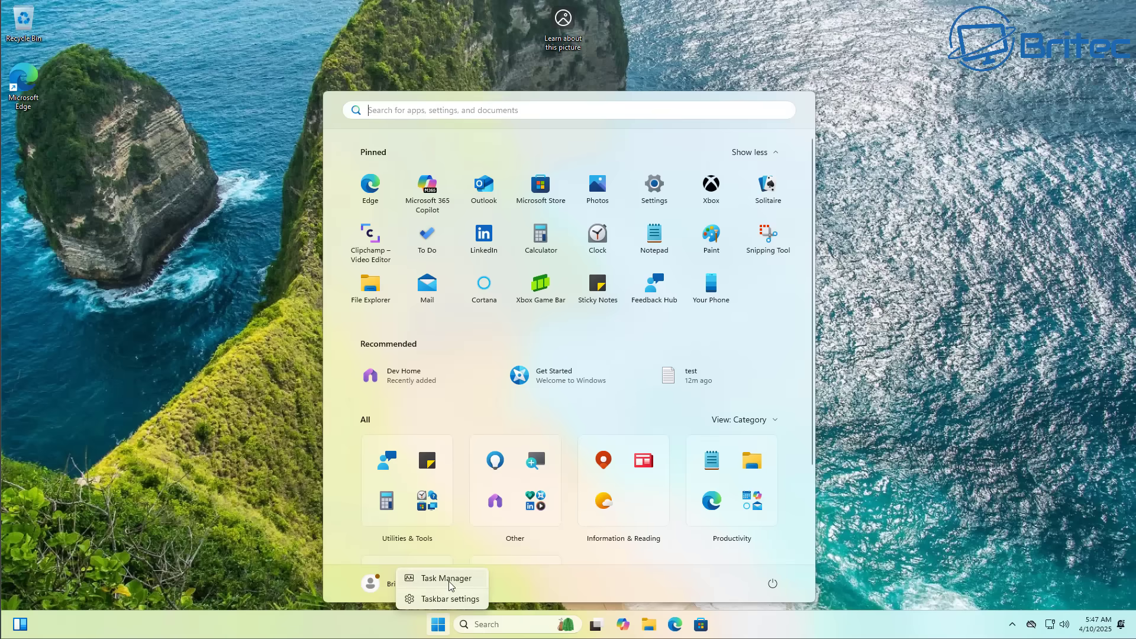
click(450, 599)
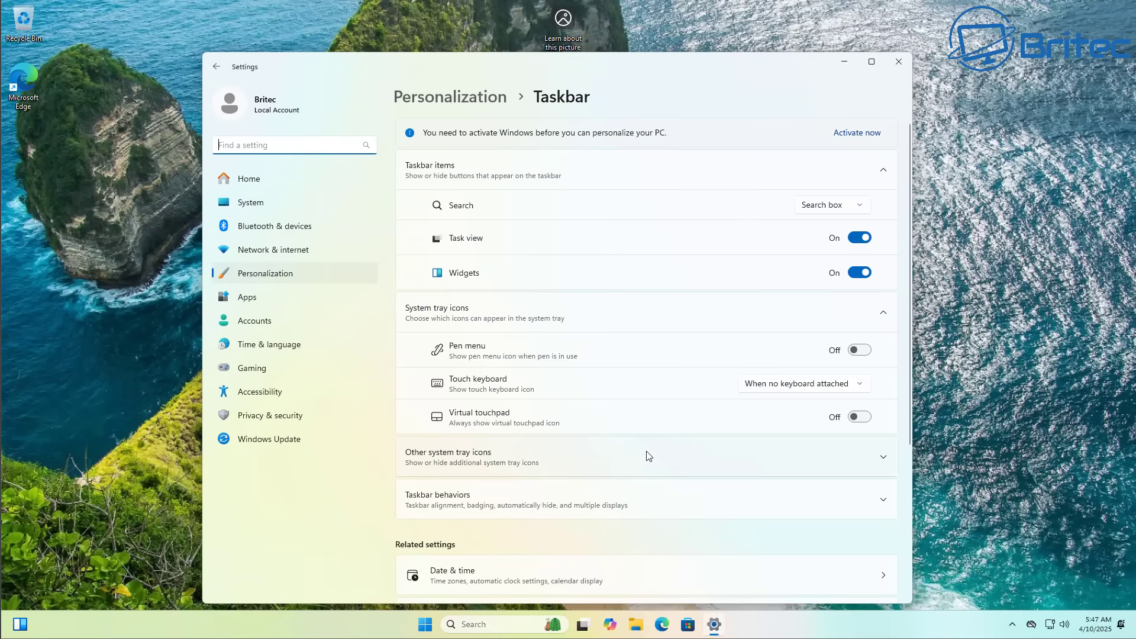
scroll(655, 474, down, 3)
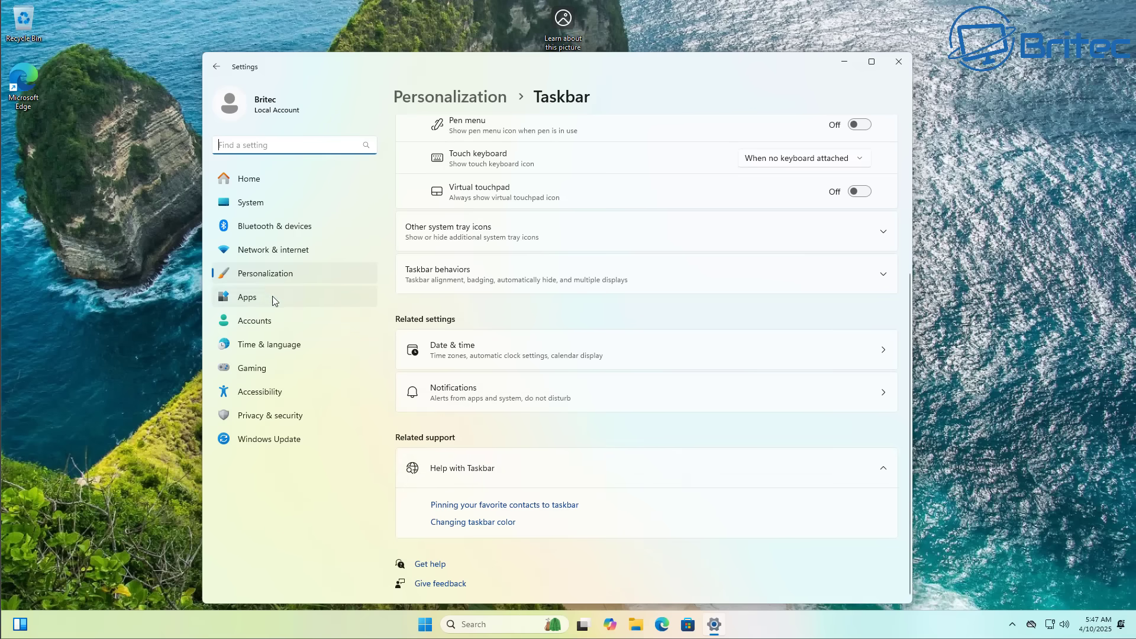
click(265, 276)
scroll(497, 473, down, 3)
click(544, 433)
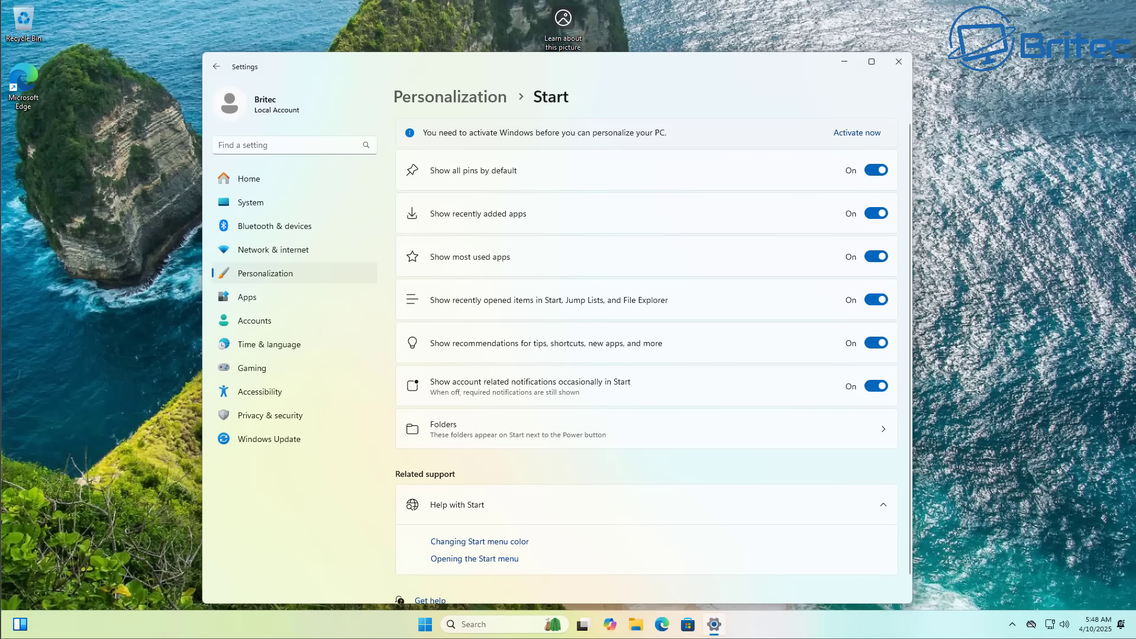
Step: Turn off all pins, recently added apps, most used apps and recently opened items, then reopen Start
click(877, 171)
click(876, 215)
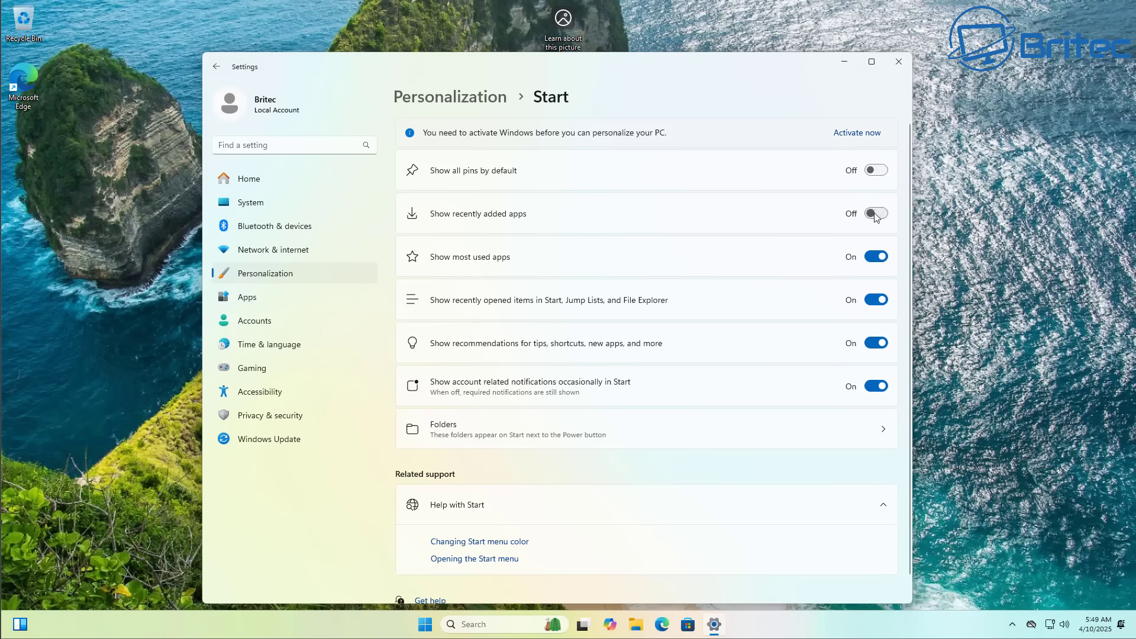
click(875, 259)
click(876, 300)
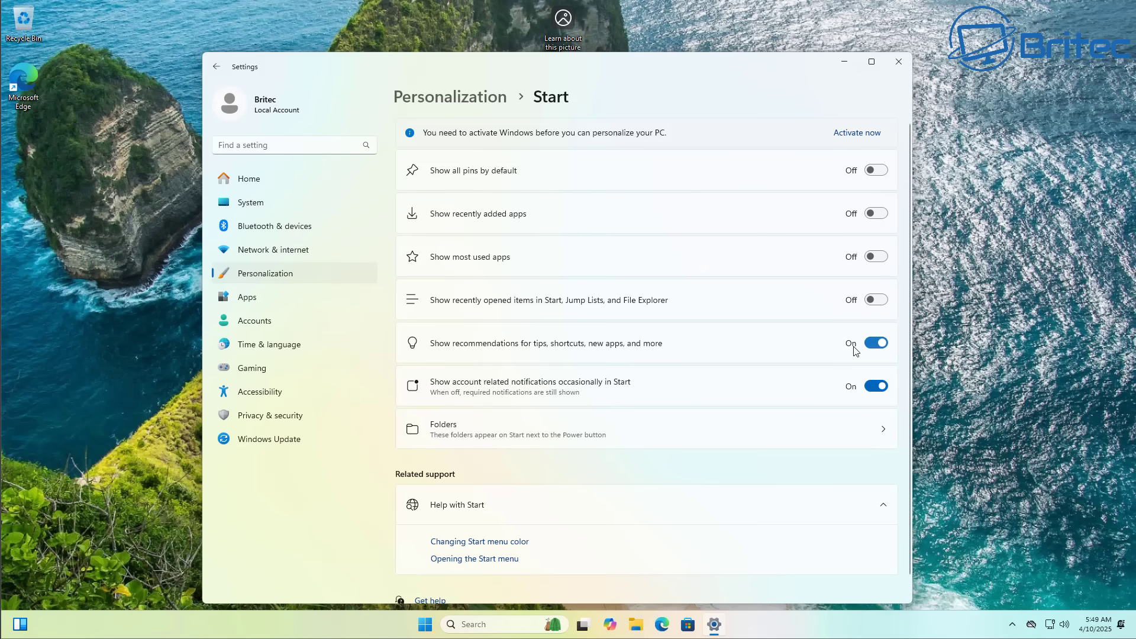
click(995, 399)
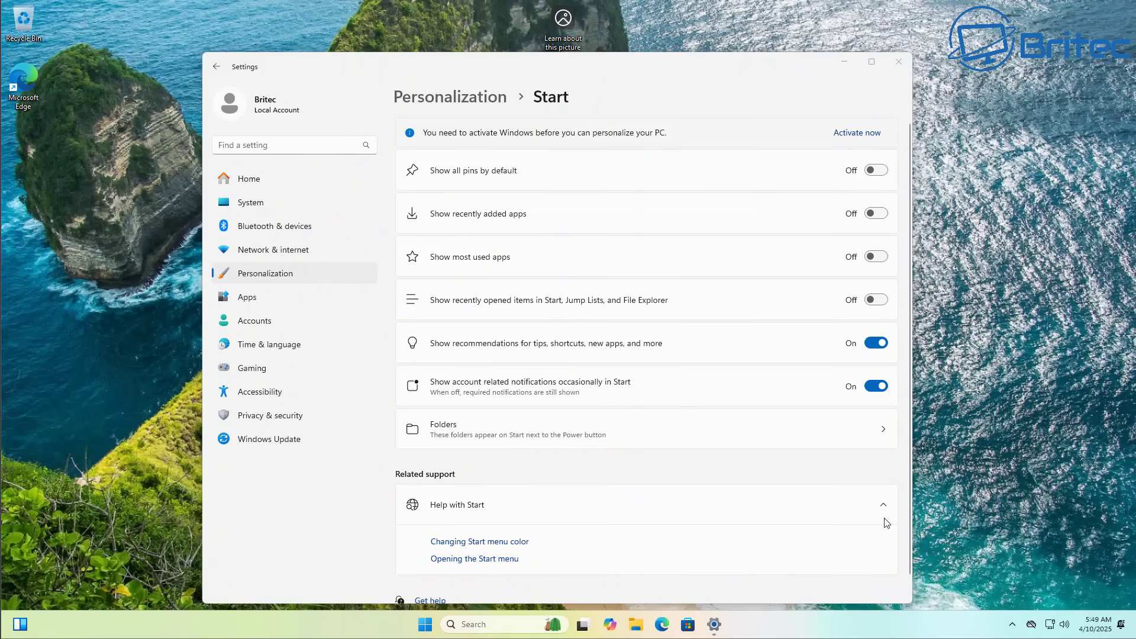
click(898, 62)
click(442, 621)
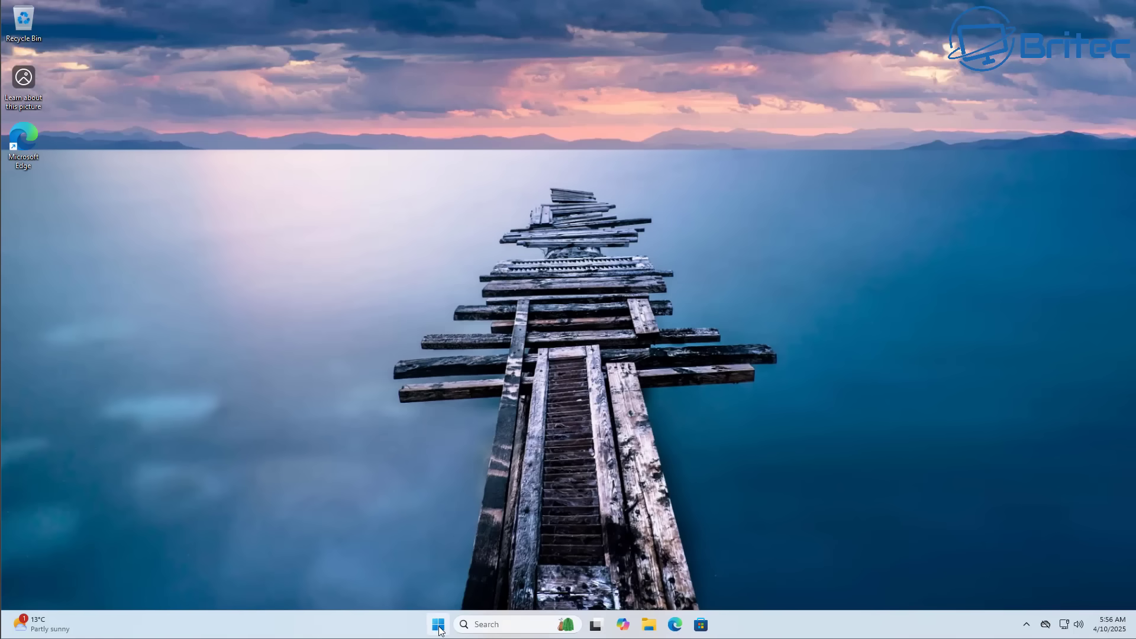
click(439, 625)
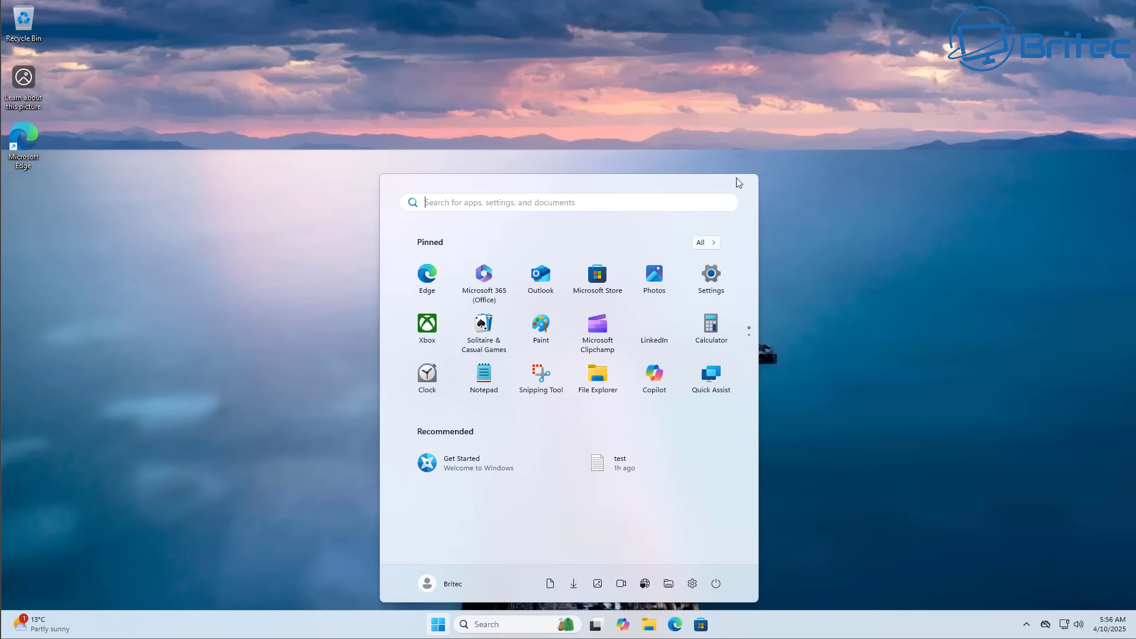
click(712, 245)
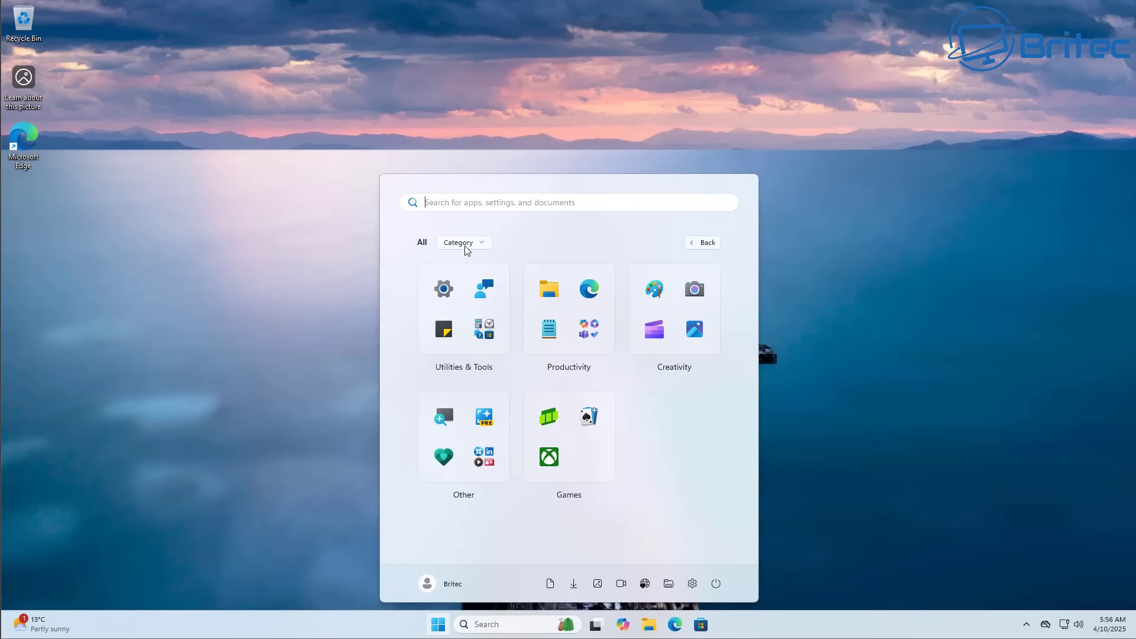
click(698, 243)
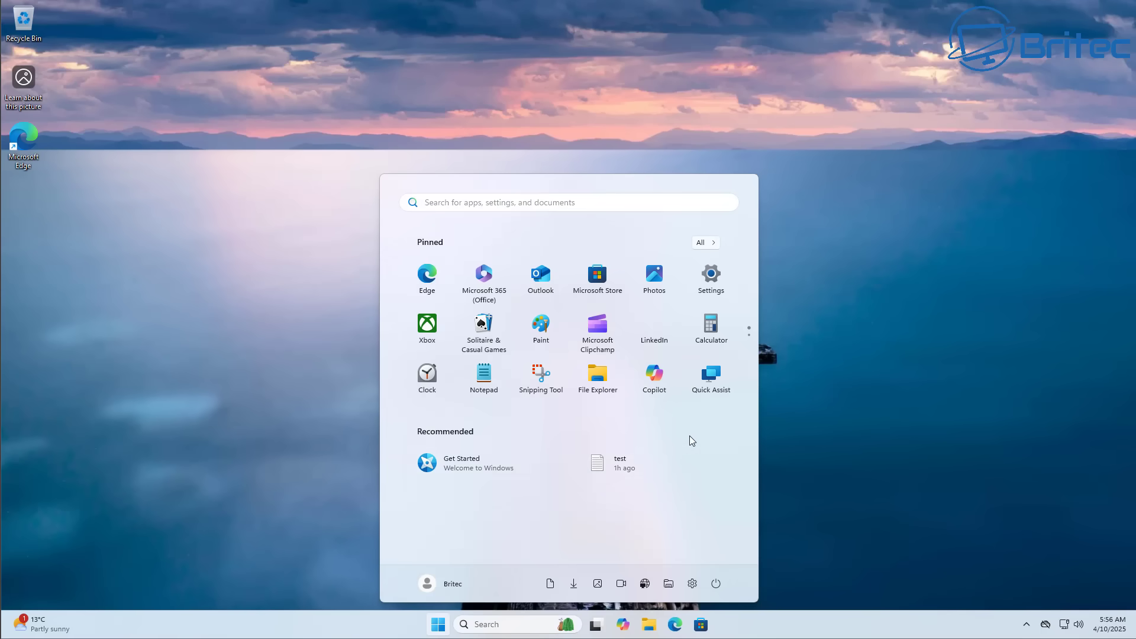
click(792, 329)
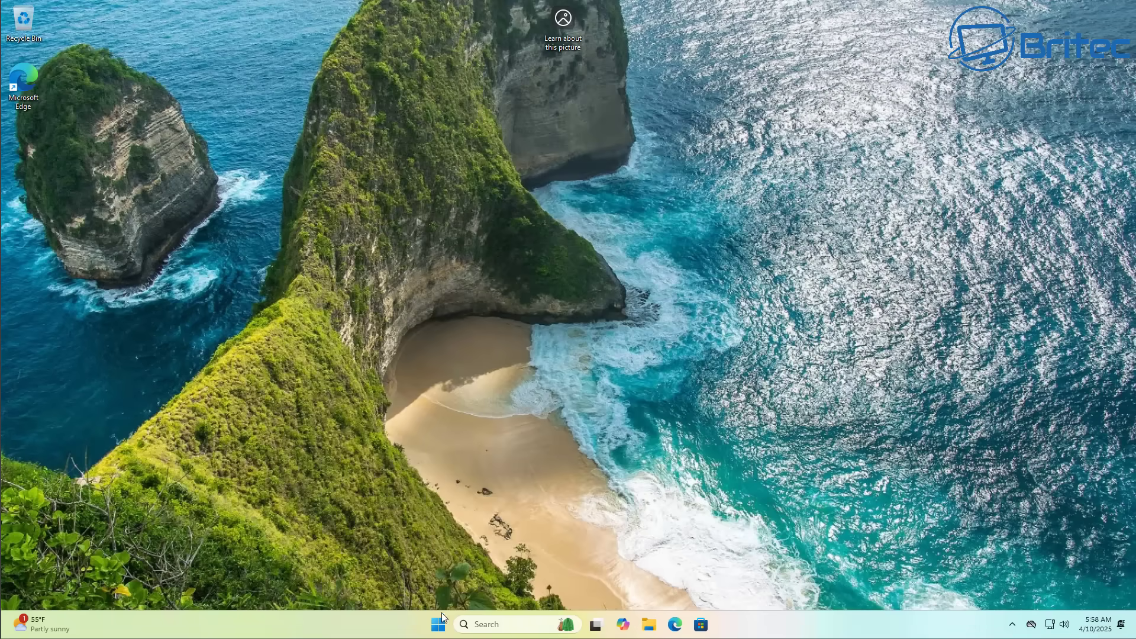
Step: Go from the Start menu to the Start settings Folders page
click(439, 623)
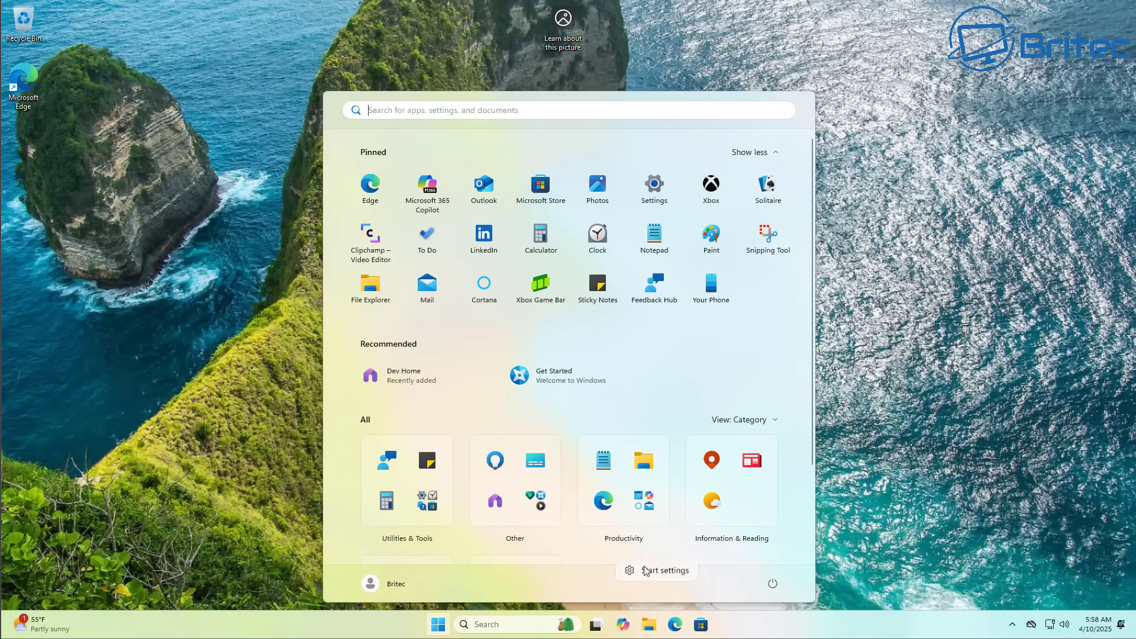
click(649, 573)
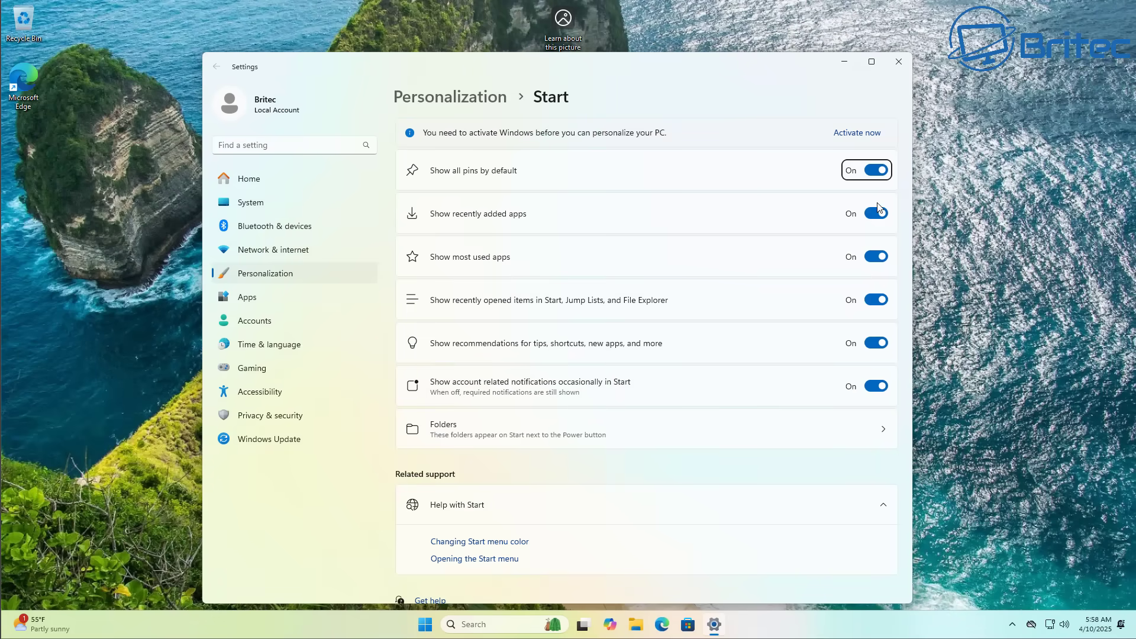
click(540, 434)
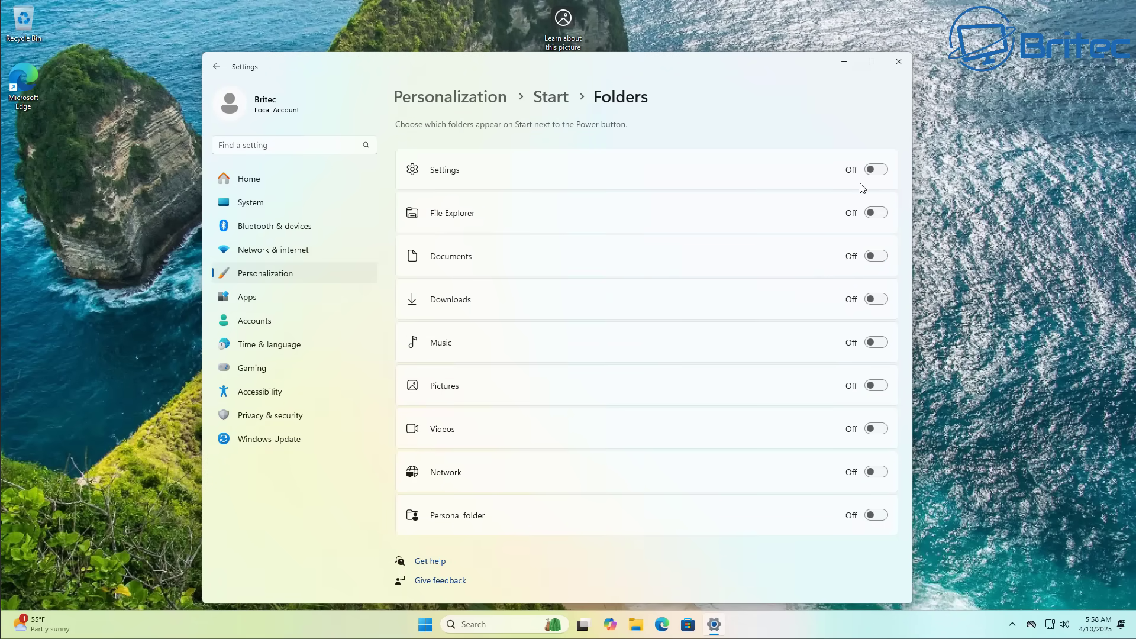
Step: Switch on File Explorer, Documents, Downloads, Music, Pictures, Videos, Network and Personal folder shortcuts
click(883, 214)
click(880, 256)
click(876, 299)
click(878, 341)
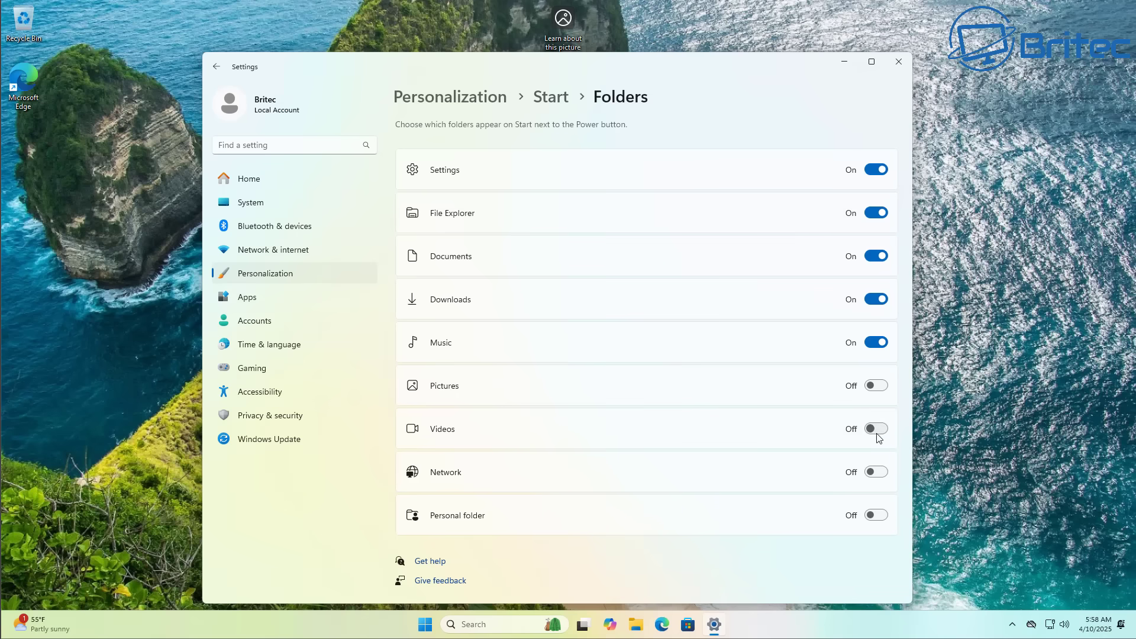
click(877, 430)
click(877, 386)
click(876, 515)
click(877, 472)
click(949, 457)
Step: Close Settings and reopen Start to see the folder shortcuts beside the Power button
click(898, 62)
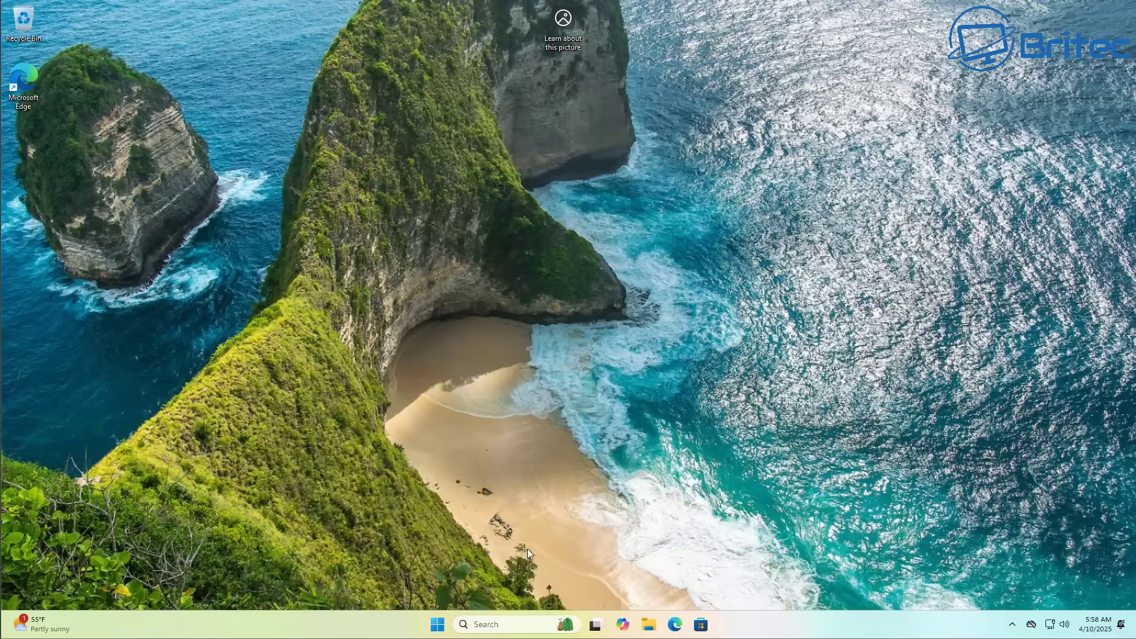
click(438, 625)
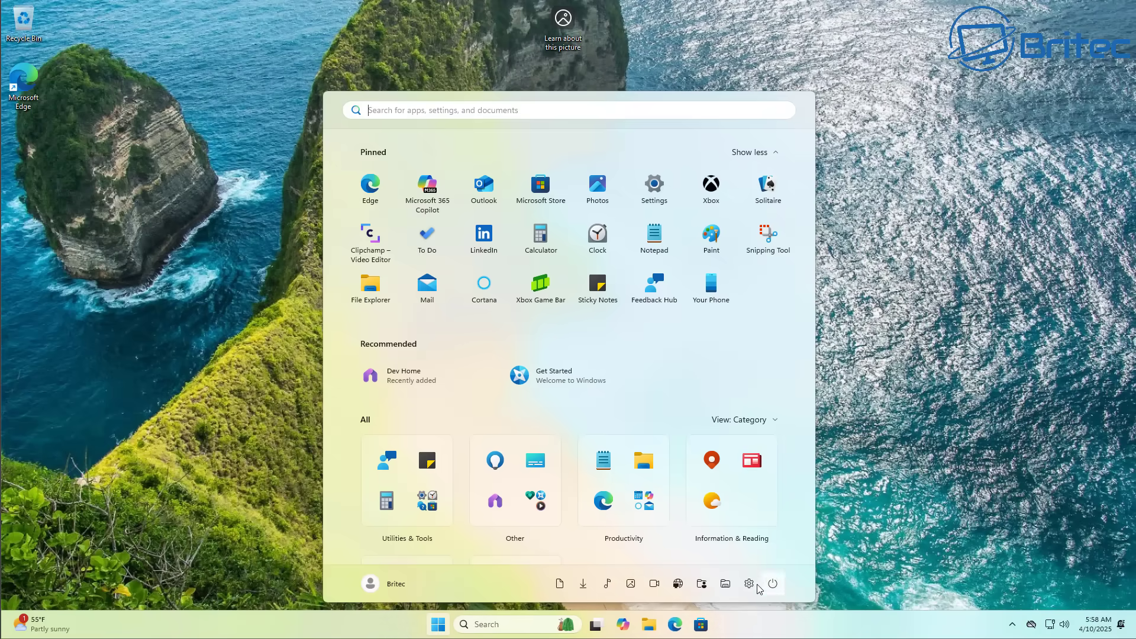